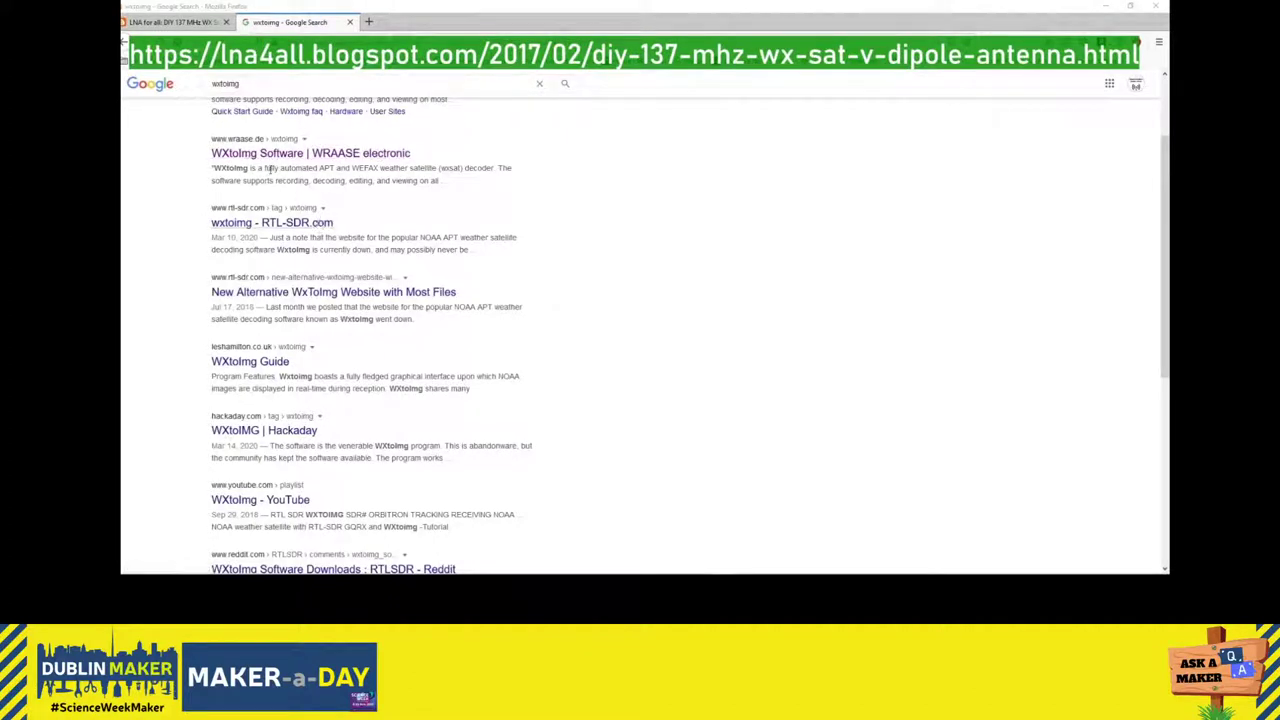
- Download the Windows installer of WXtoImg from the WRAASE electronic software page and show the downloaded file
{"action": "left_click", "coordinate": [336, 155]}
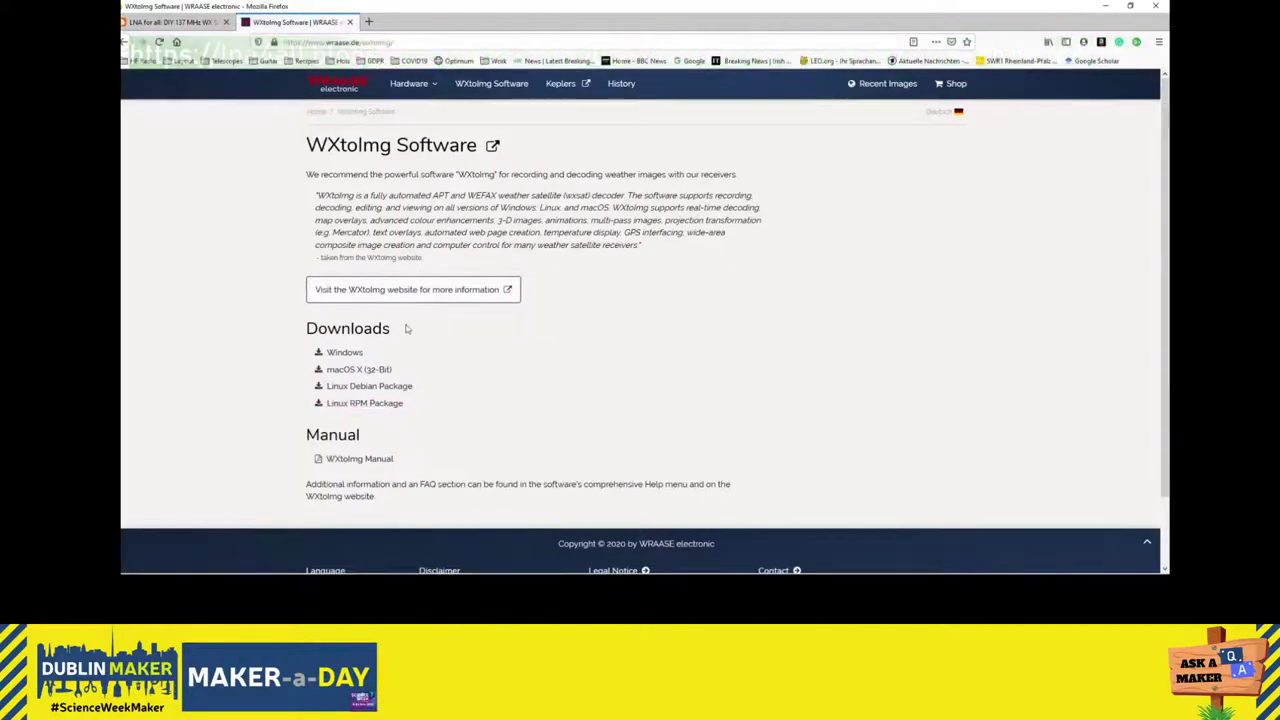
{"action": "left_click", "coordinate": [344, 353]}
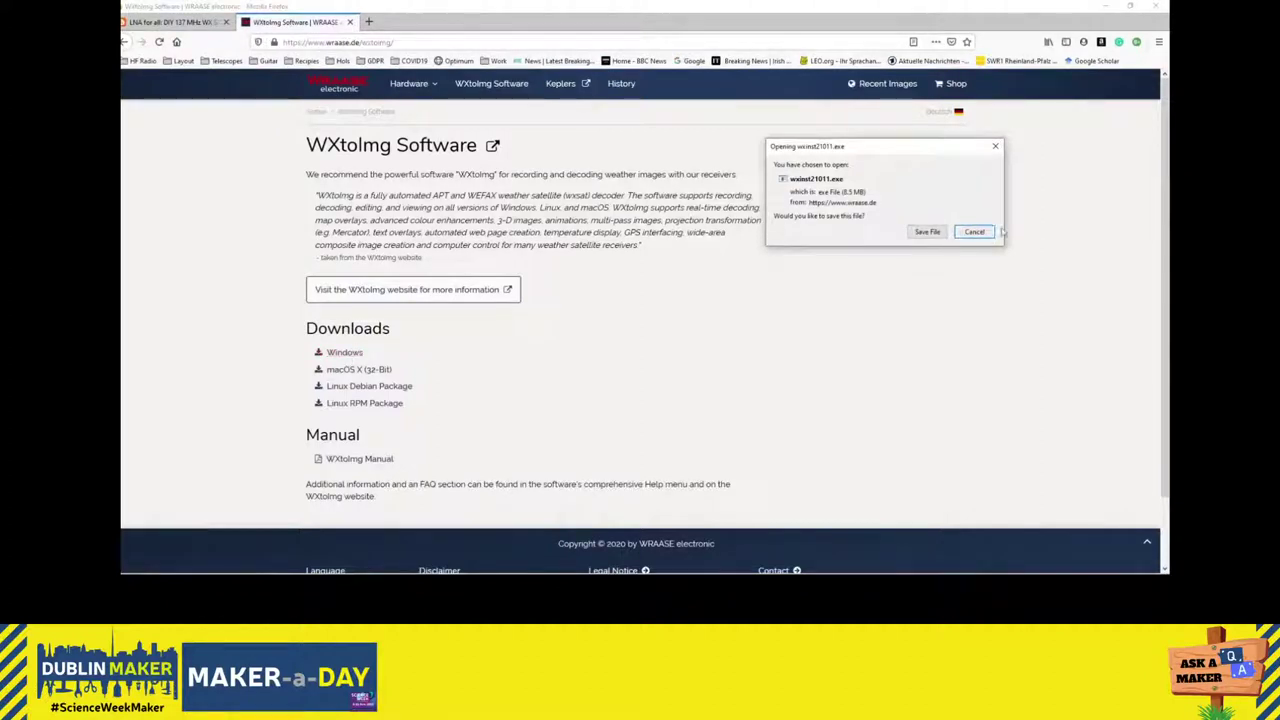
{"action": "left_click", "coordinate": [941, 236]}
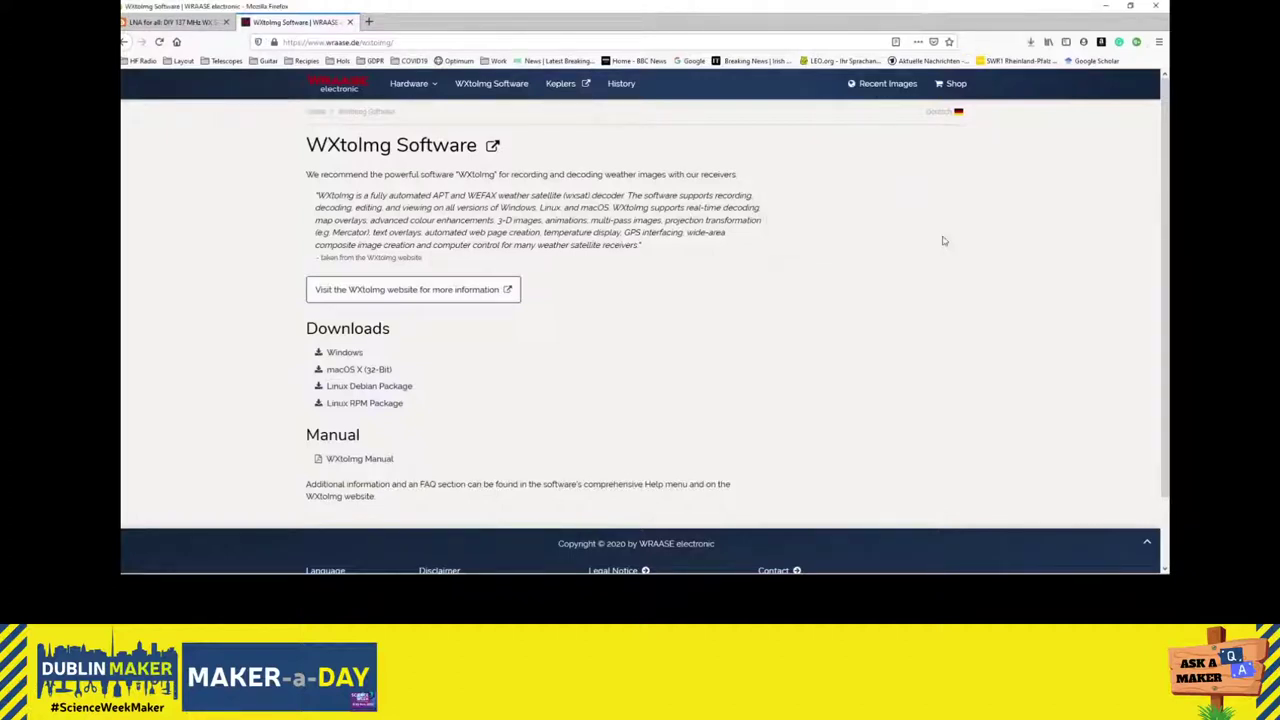
{"action": "left_click", "coordinate": [1031, 43]}
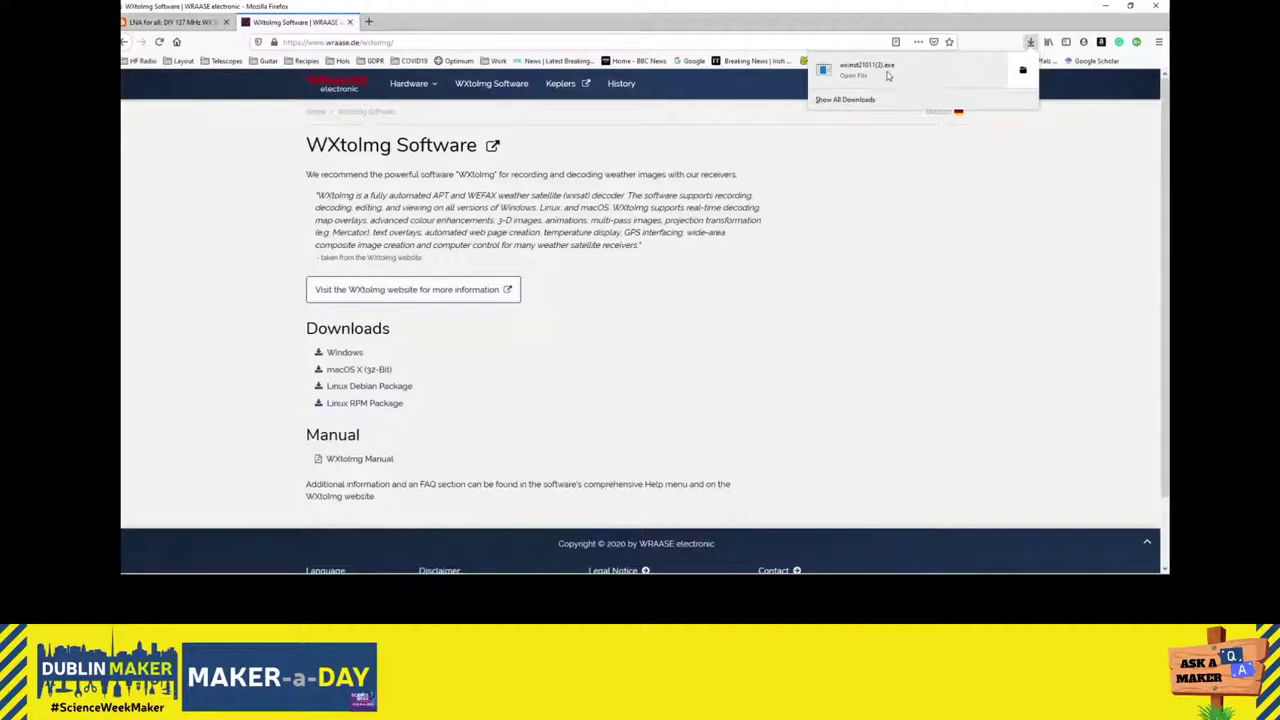
- Close the browser with all its tabs and launch WXtoImg from the desktop
{"action": "left_click", "coordinate": [1158, 6]}
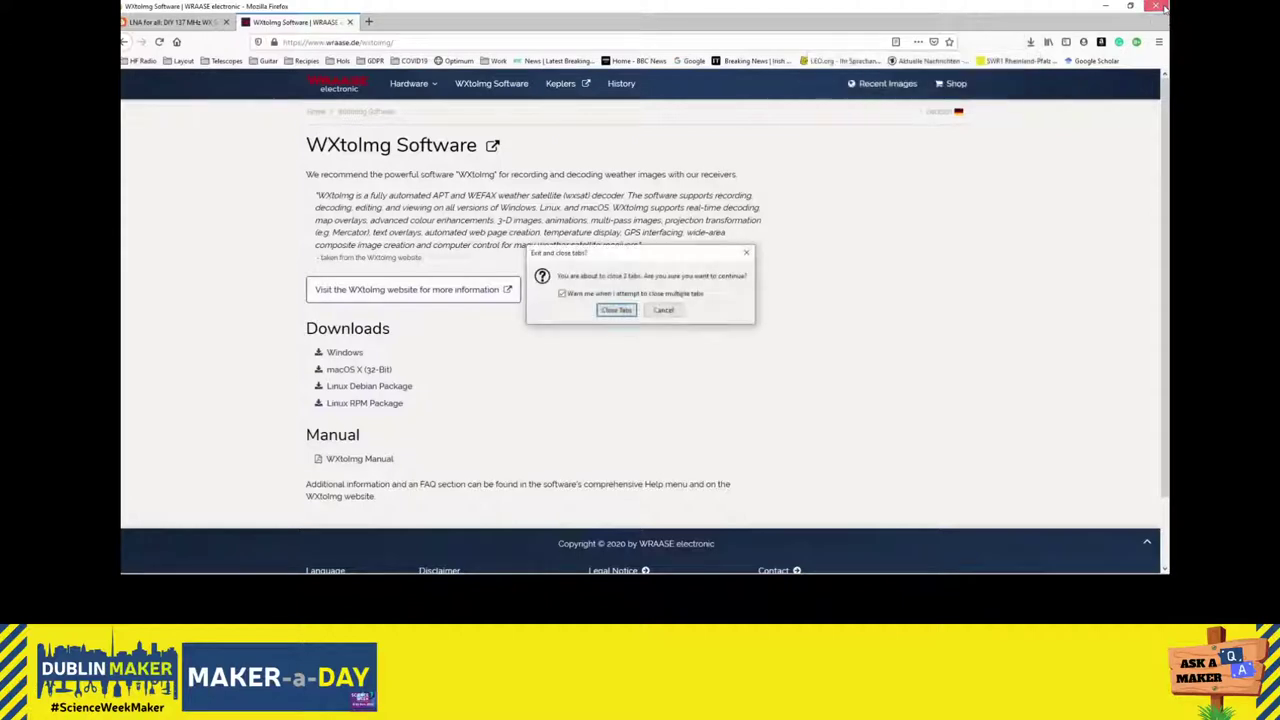
{"action": "left_click", "coordinate": [622, 310]}
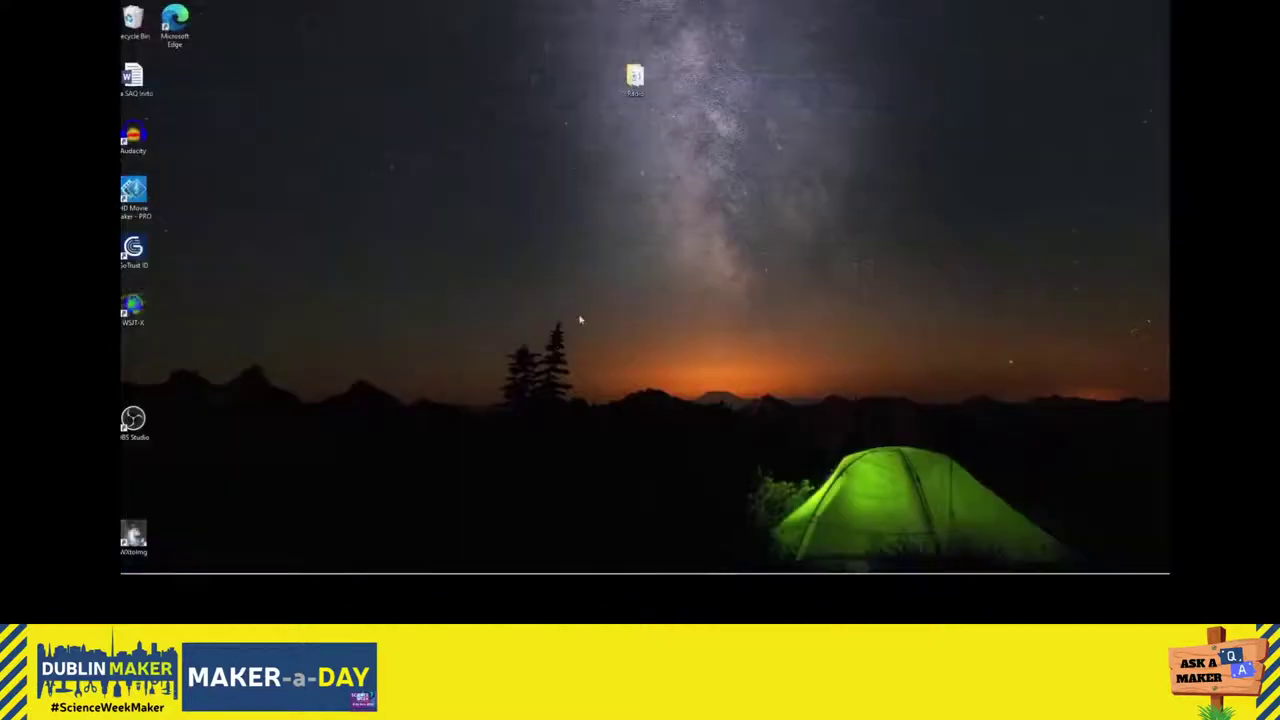
{"action": "left_click_drag", "start_coordinate": [149, 516], "coordinate": [400, 233]}
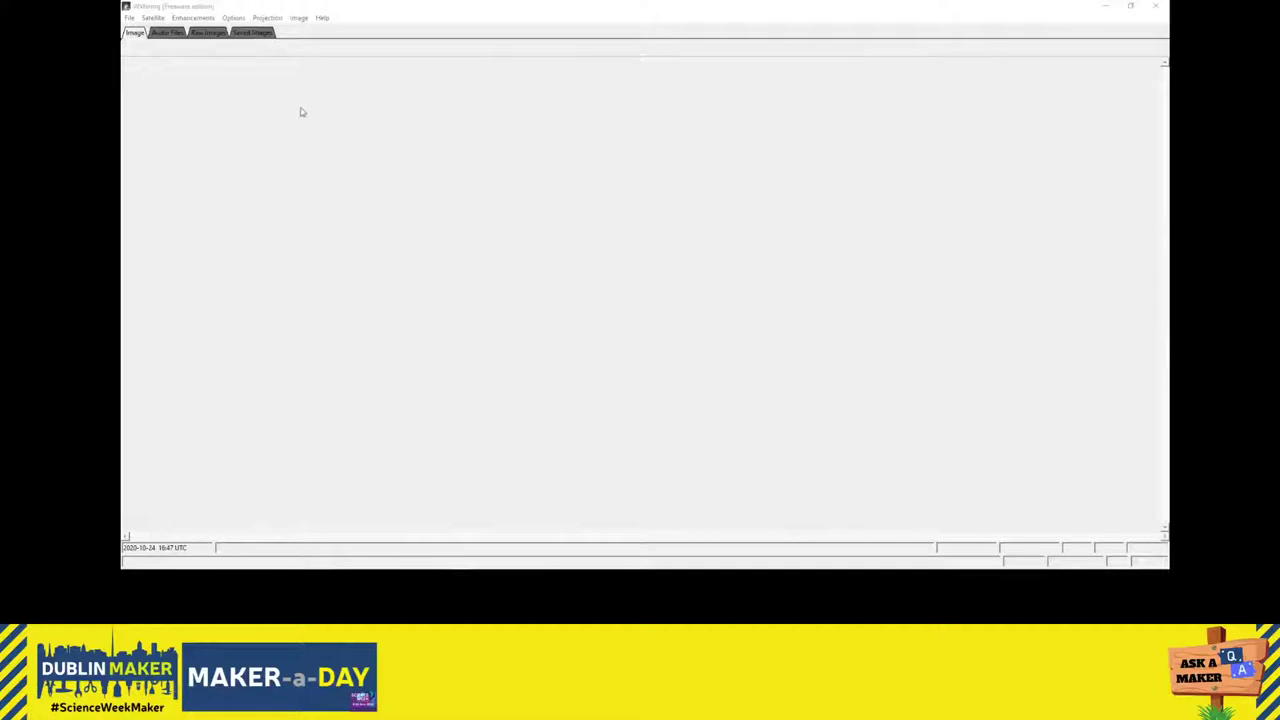
- Confirm Dublin, Ireland as the ground station location
{"action": "left_click", "coordinate": [233, 18]}
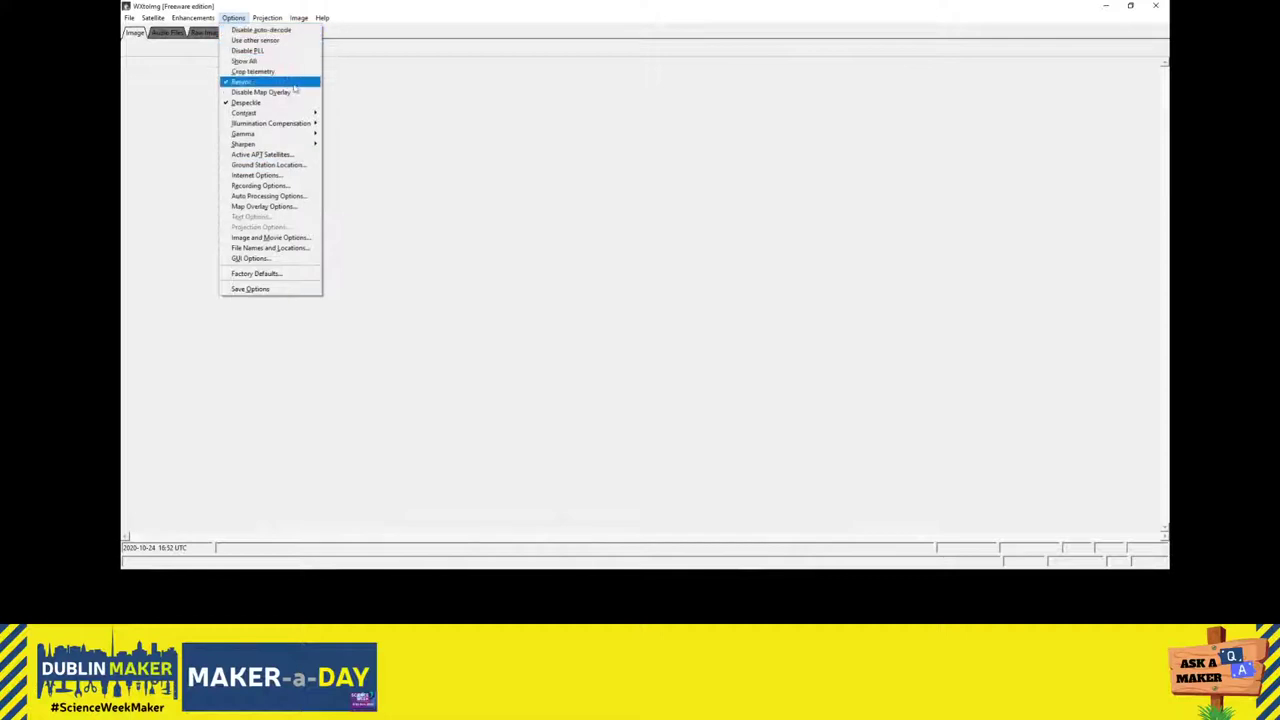
{"action": "mouse_move", "coordinate": [297, 126]}
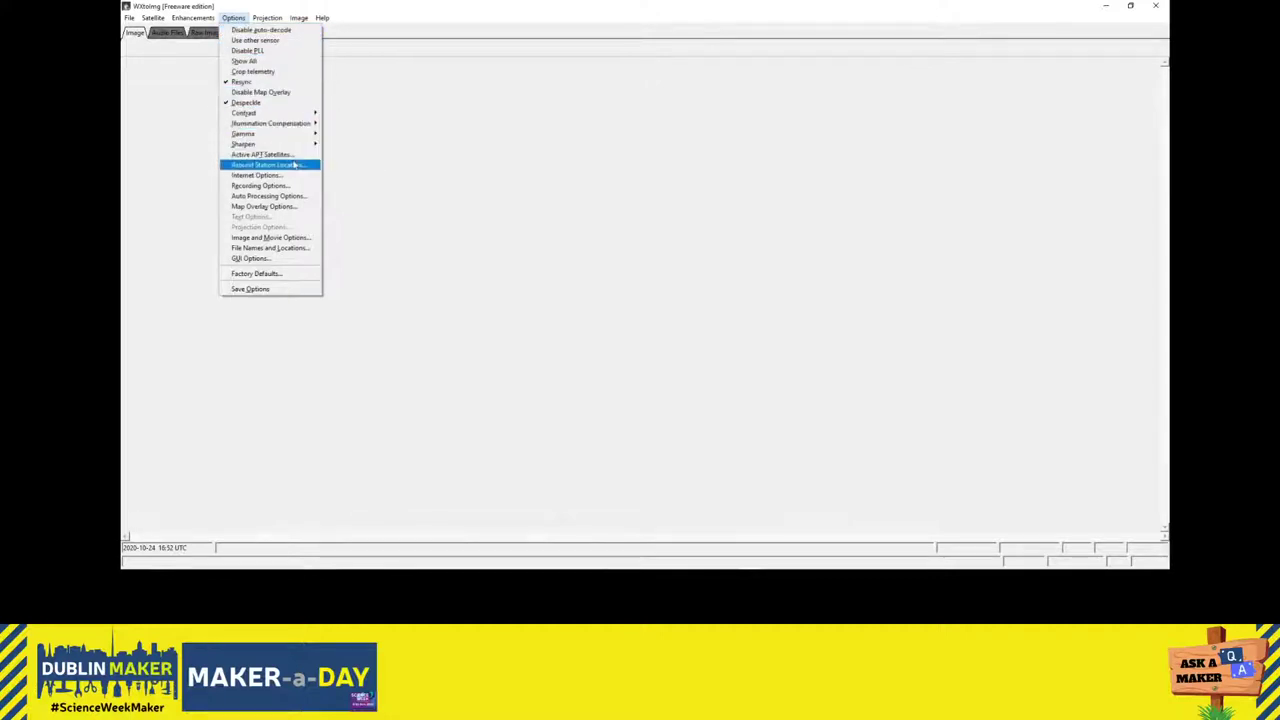
{"action": "left_click", "coordinate": [293, 164]}
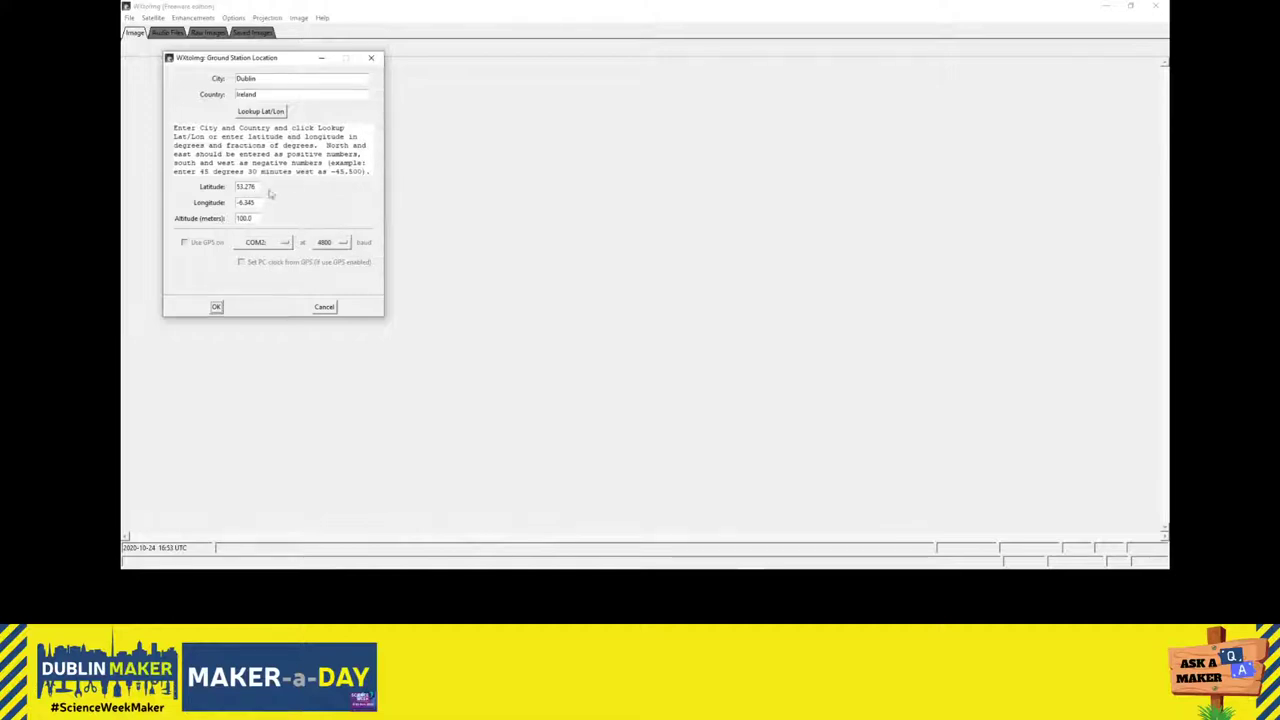
{"action": "left_click", "coordinate": [224, 311]}
- Accept the active APT satellites table with NOAA 15, 17, 18 and 19 enabled and updating with the Keplers
{"action": "left_click", "coordinate": [233, 18]}
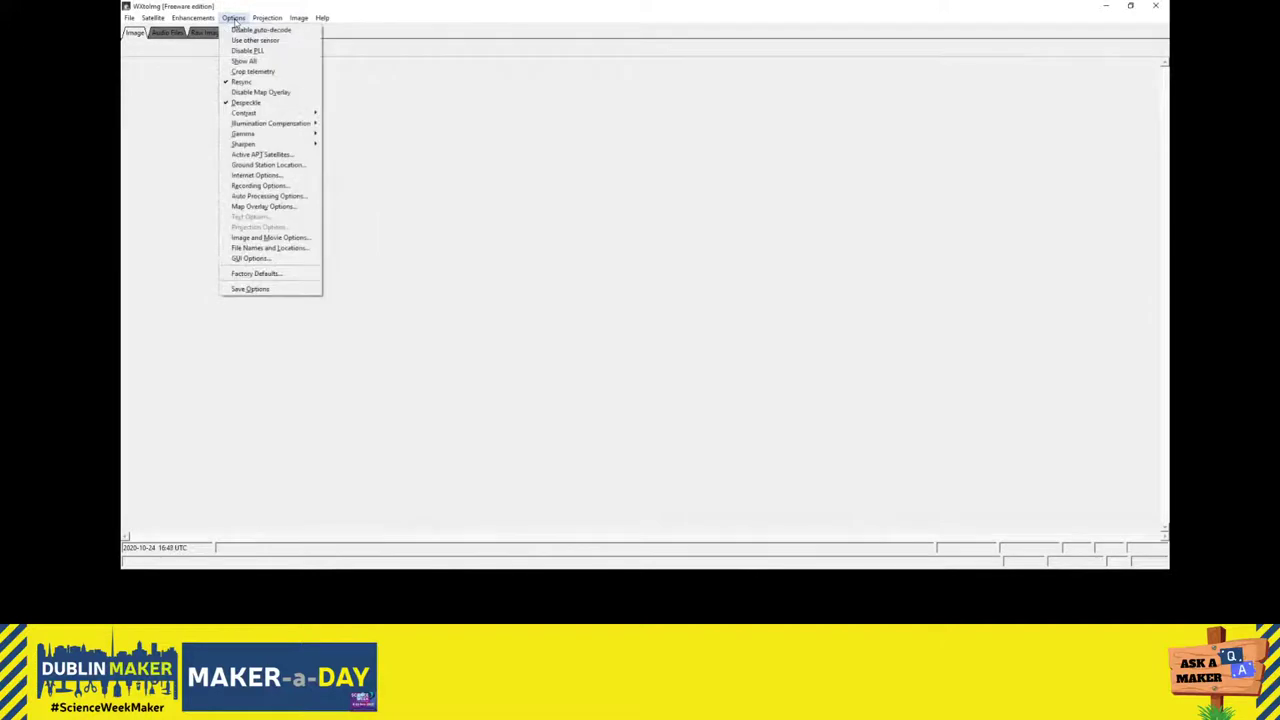
{"action": "left_click", "coordinate": [283, 155]}
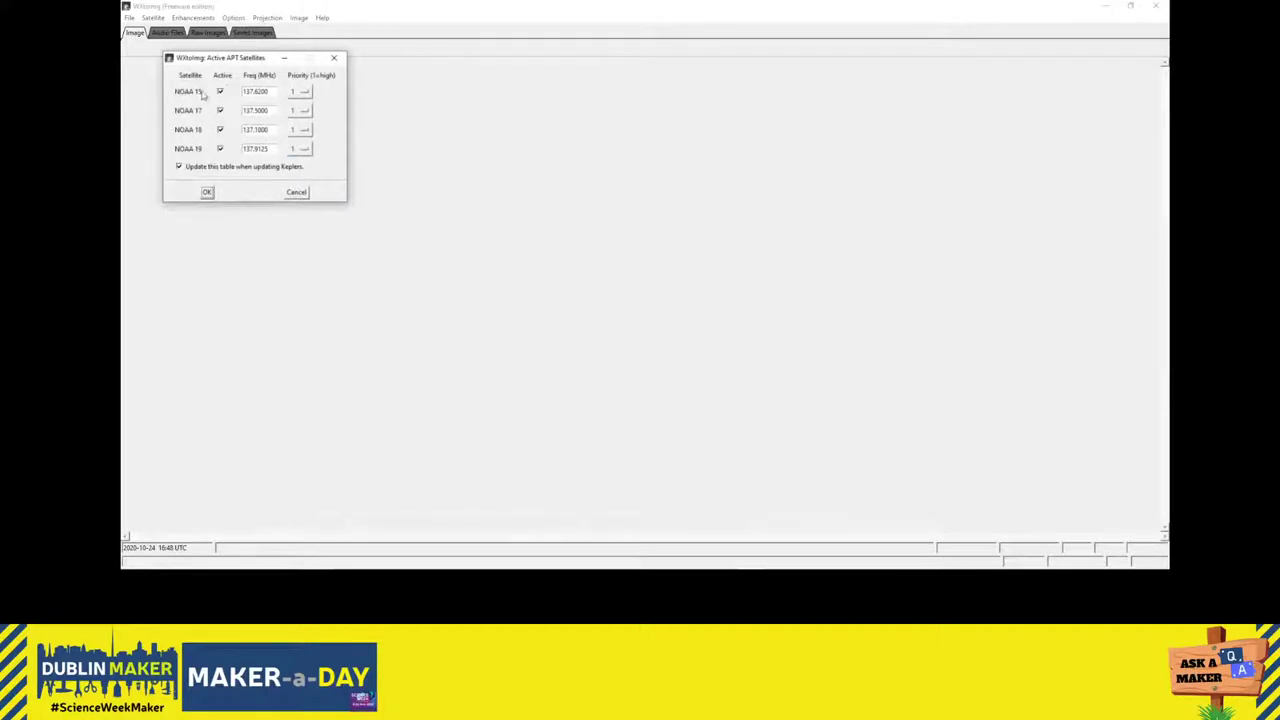
{"action": "left_click", "coordinate": [207, 192]}
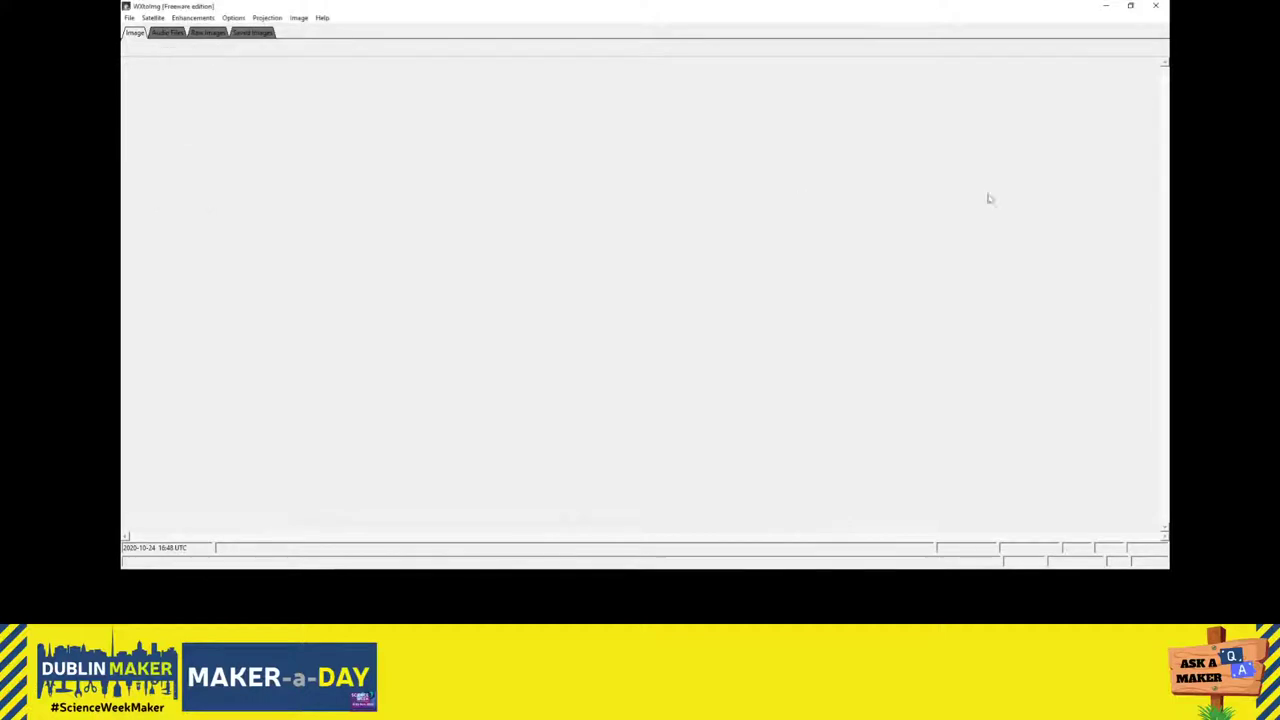
- Confirm Celestrak as the source of the Keplers in the internet options
{"action": "left_click", "coordinate": [233, 18]}
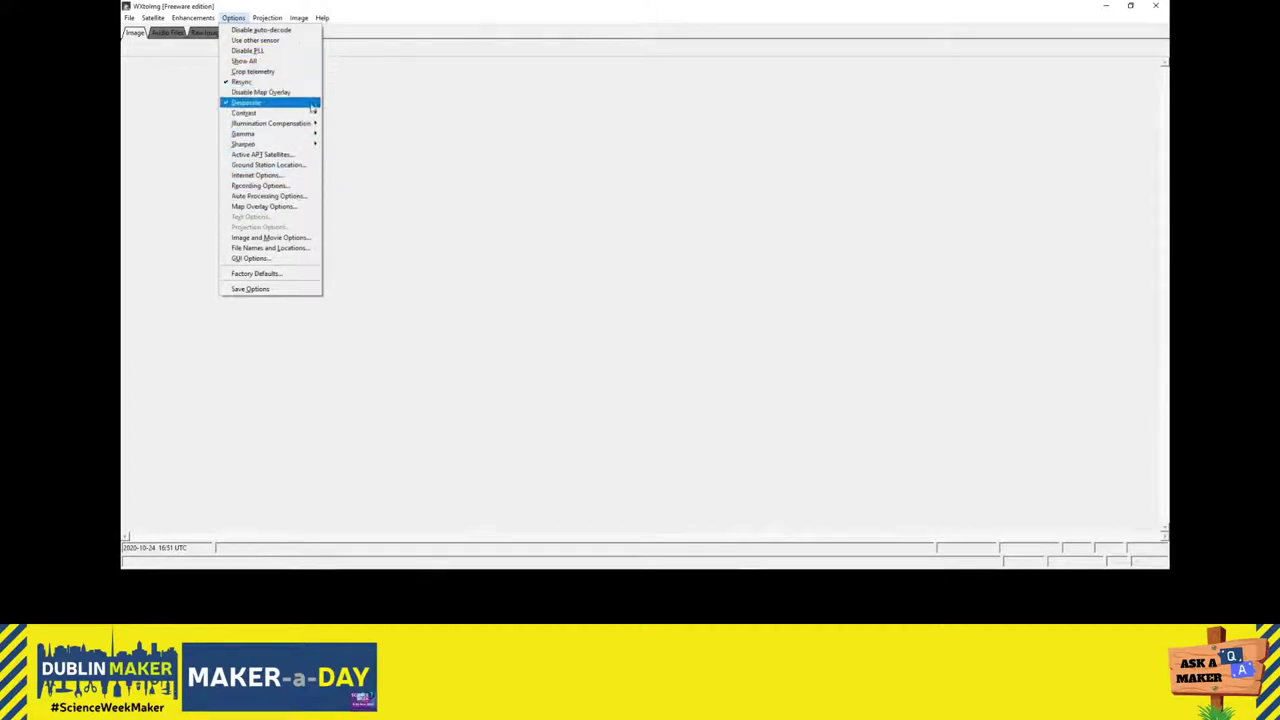
{"action": "left_click", "coordinate": [290, 175]}
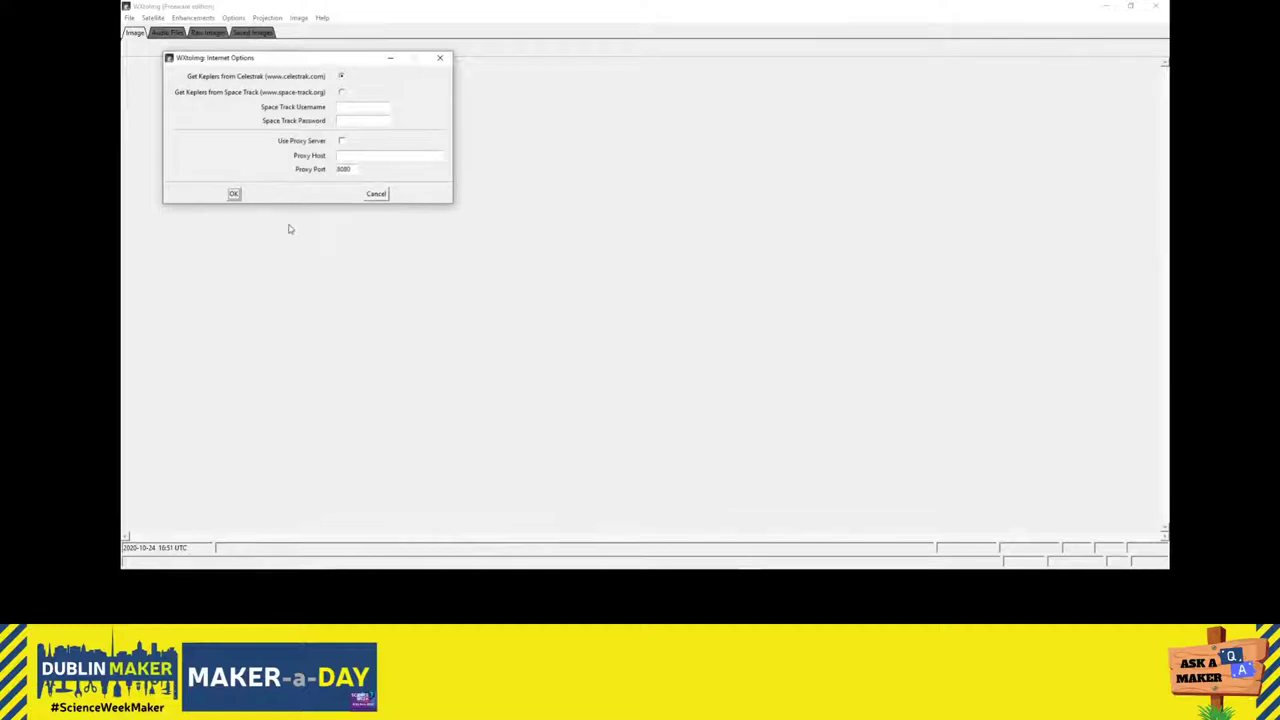
{"action": "left_click", "coordinate": [233, 193]}
{"action": "left_click", "coordinate": [233, 194]}
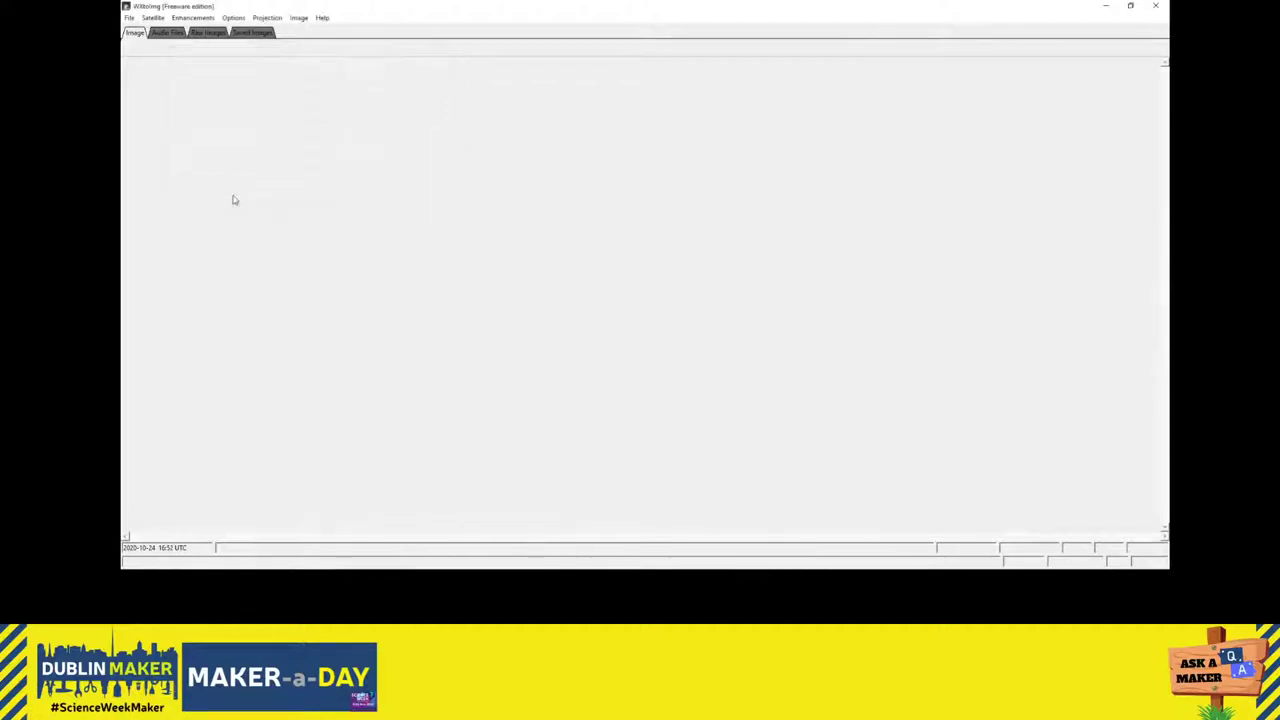
- Set the recording soundcard to CABLE Output (VB-Audio Virtual)
{"action": "left_click", "coordinate": [238, 19]}
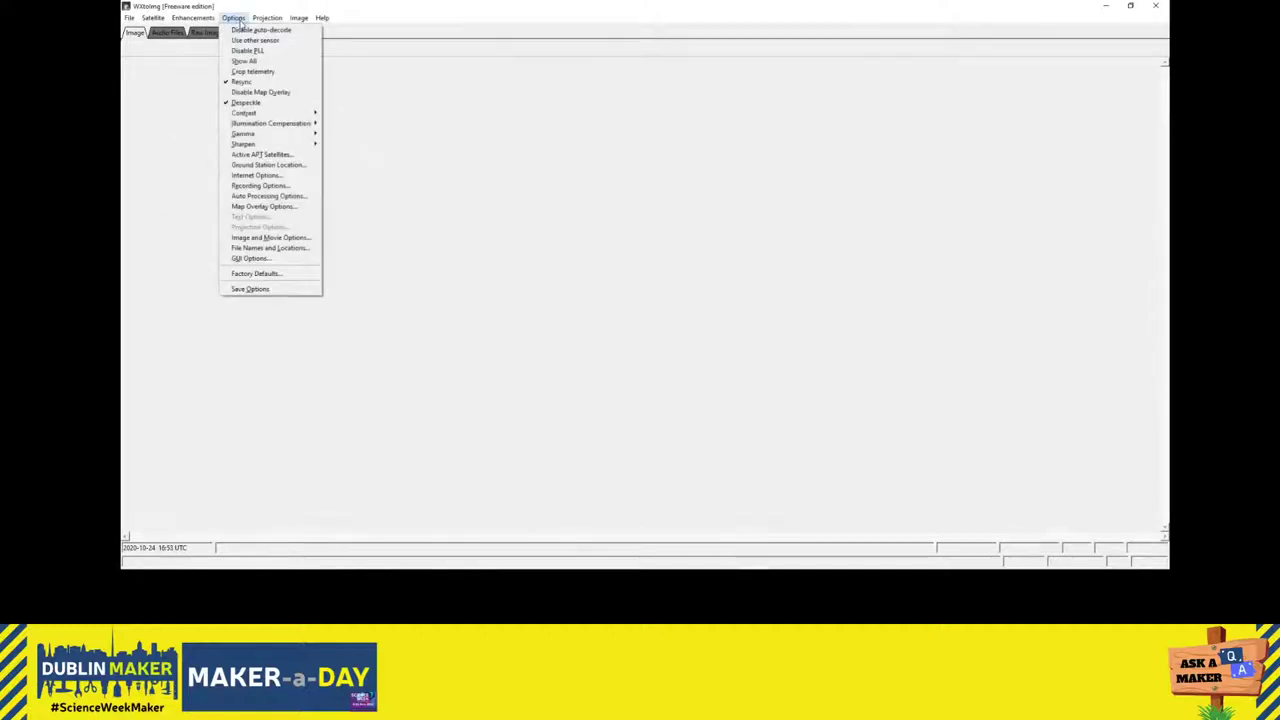
{"action": "left_click", "coordinate": [289, 186]}
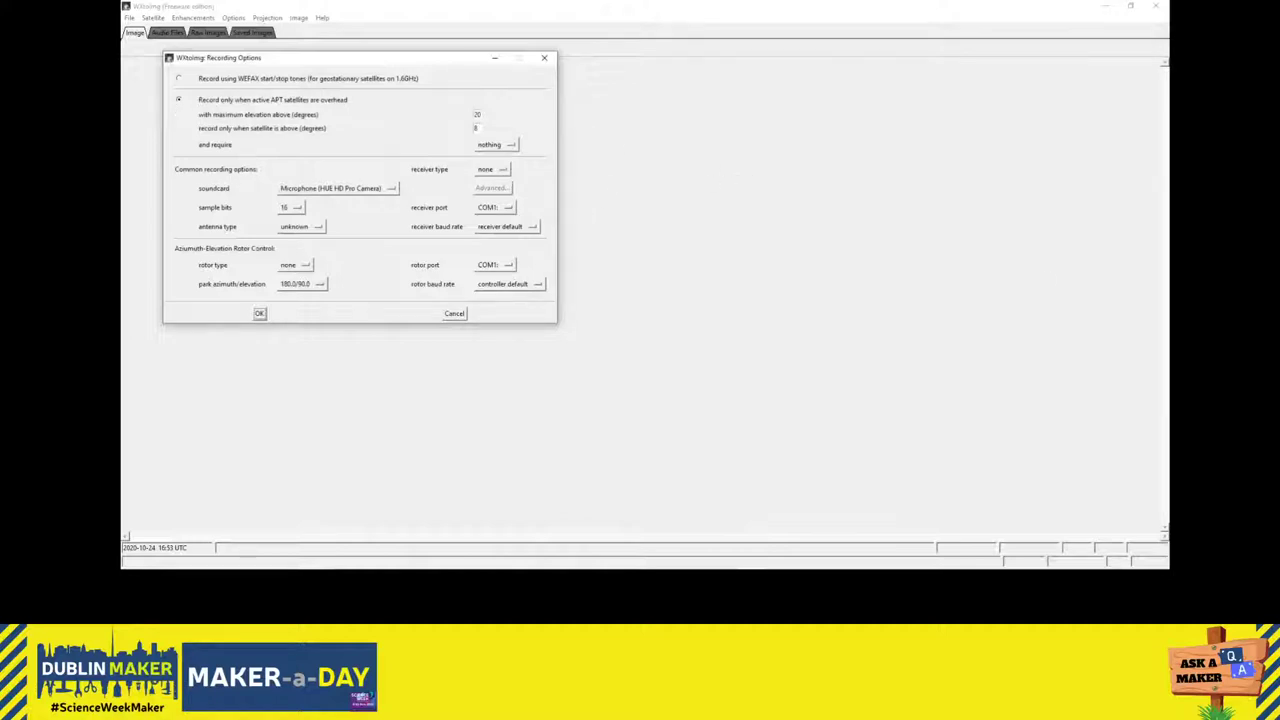
{"action": "left_click", "coordinate": [376, 189]}
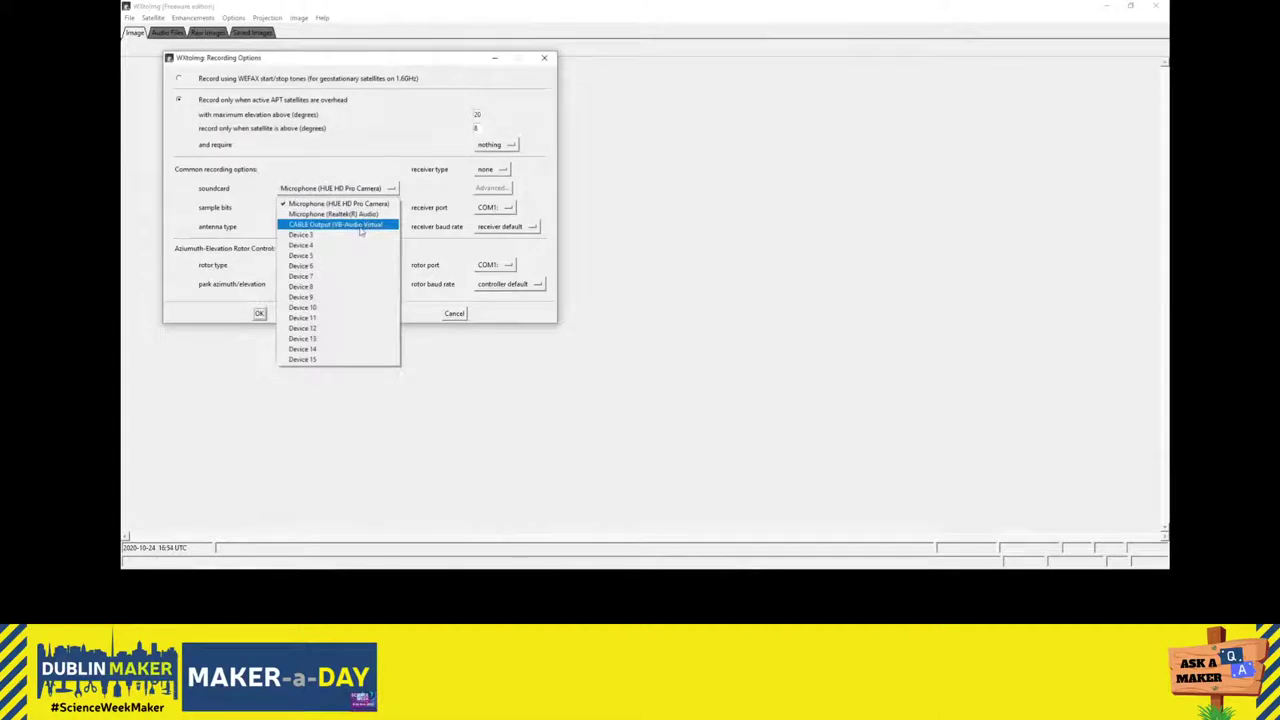
{"action": "left_click", "coordinate": [356, 226]}
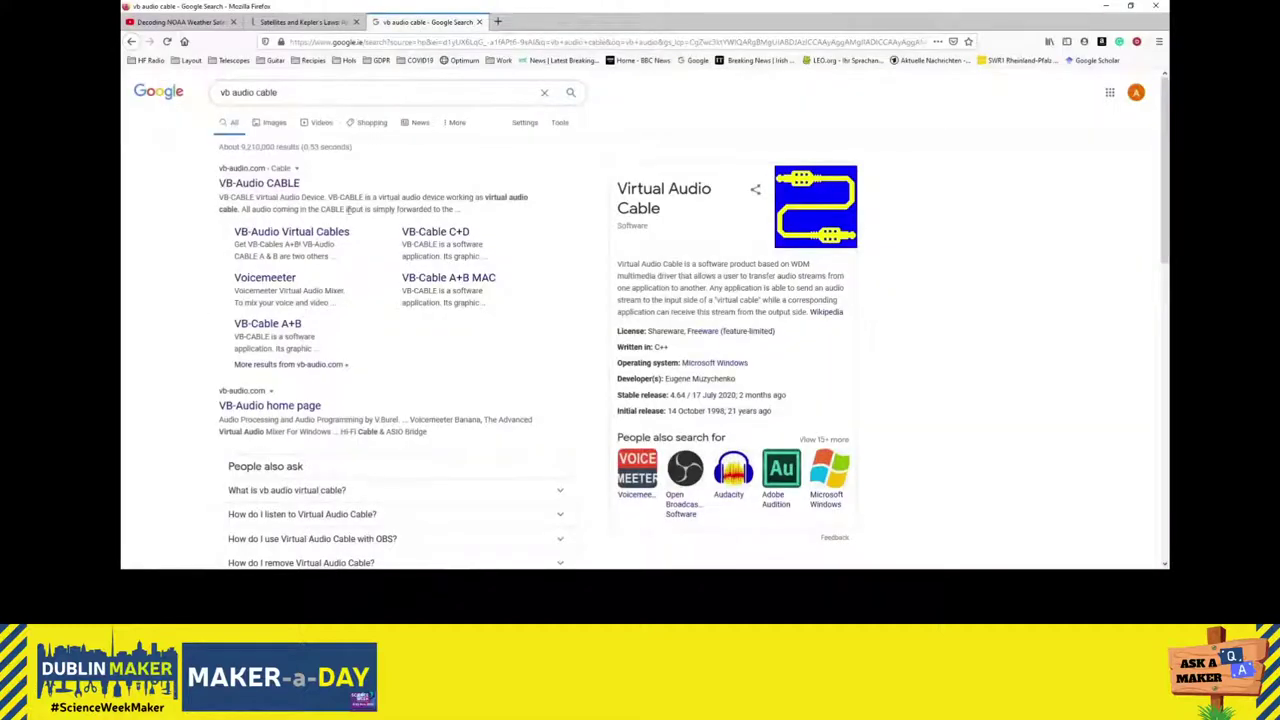
- View the VB-Audio CABLE download page in the browser, return to WXtoImg and confirm the recording options
{"action": "left_click", "coordinate": [280, 186]}
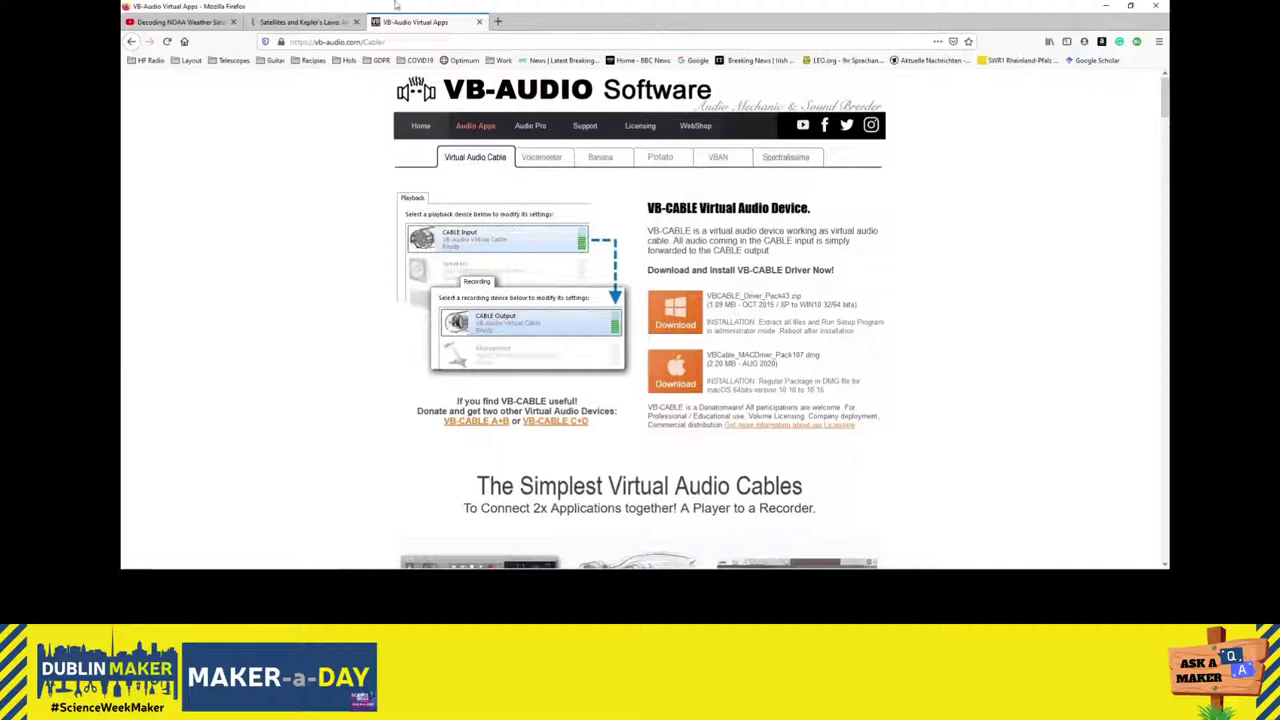
{"action": "key", "text": "alt+Tab"}
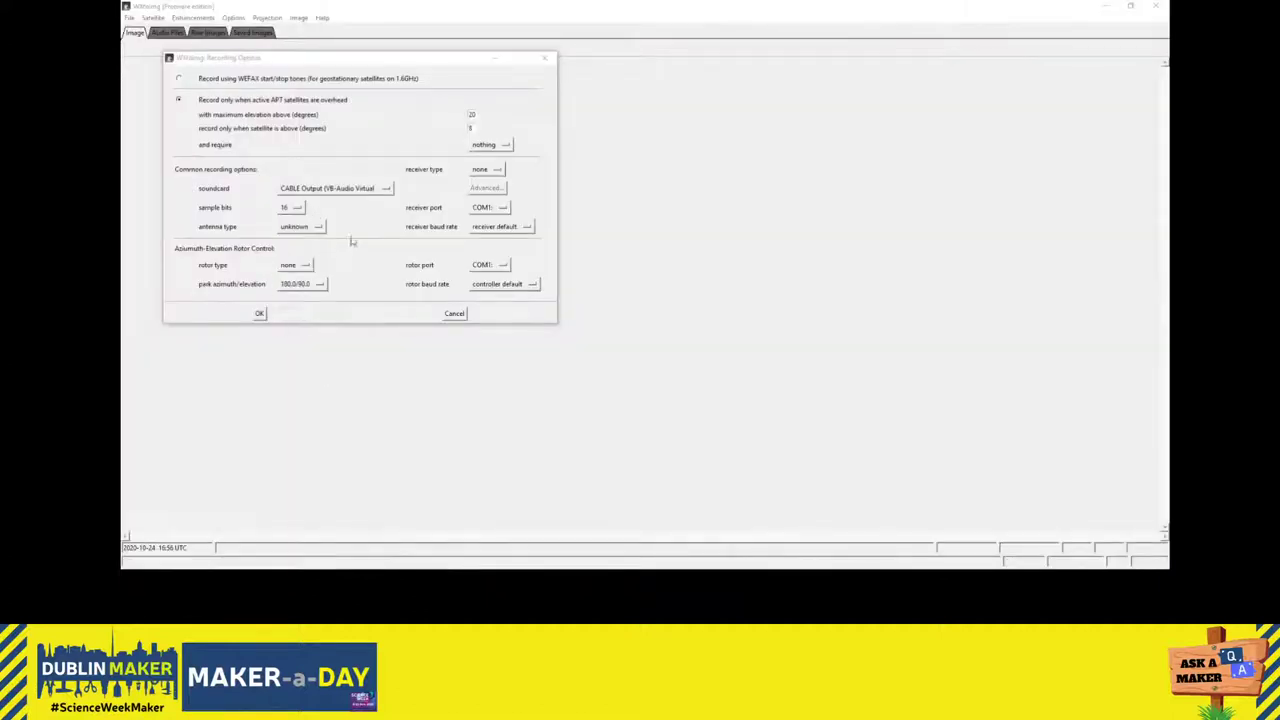
{"action": "left_click", "coordinate": [259, 314]}
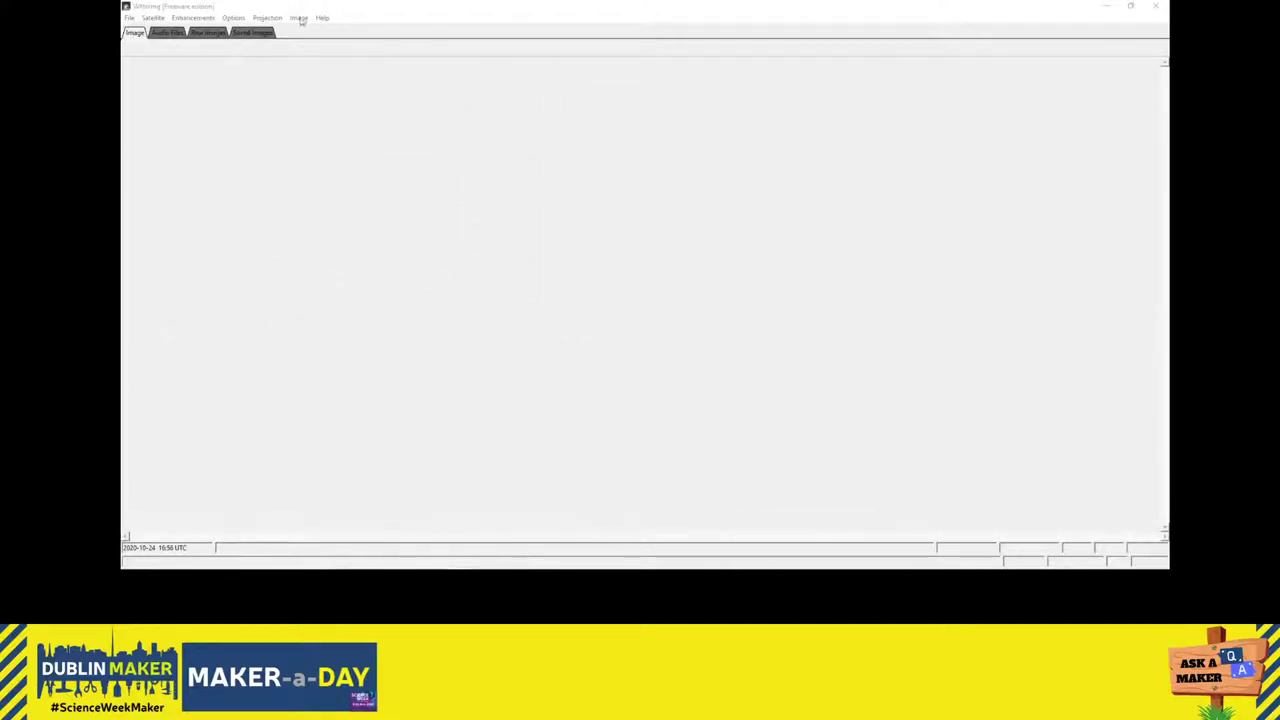
- Update the Keplers and check which satellites are enabled in the active APT satellites table
{"action": "left_click", "coordinate": [132, 18]}
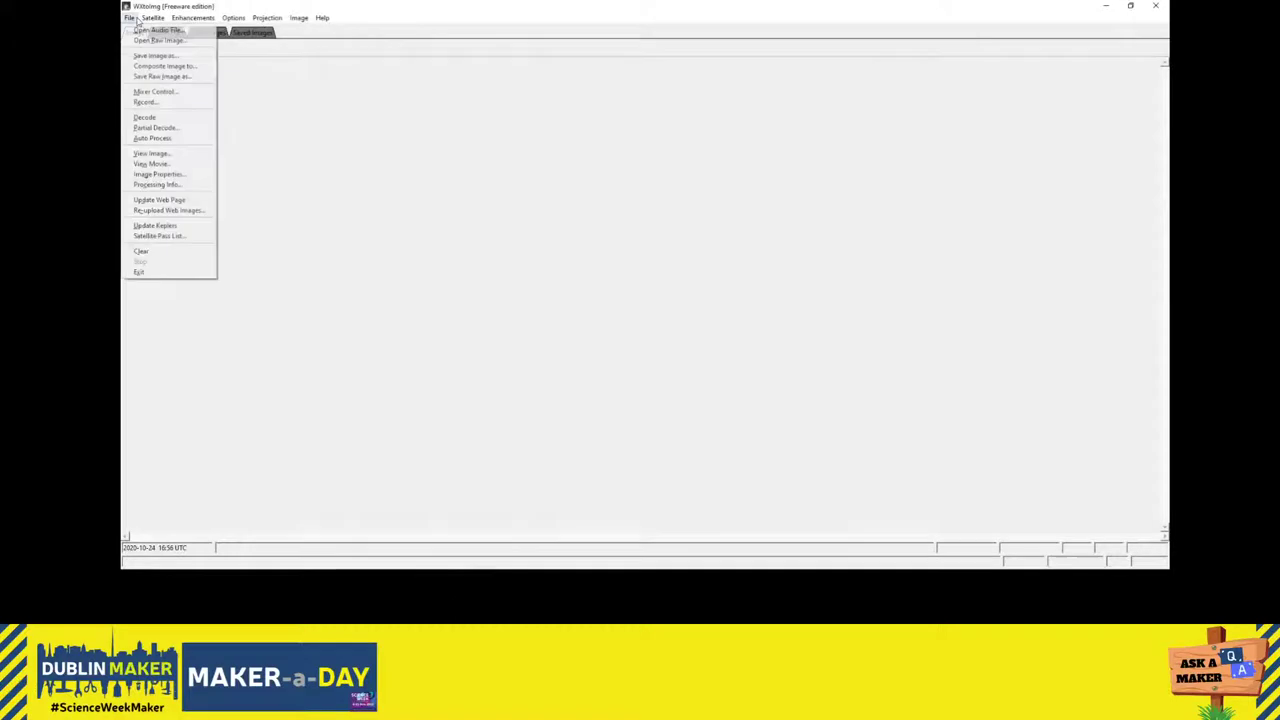
{"action": "left_click", "coordinate": [190, 229]}
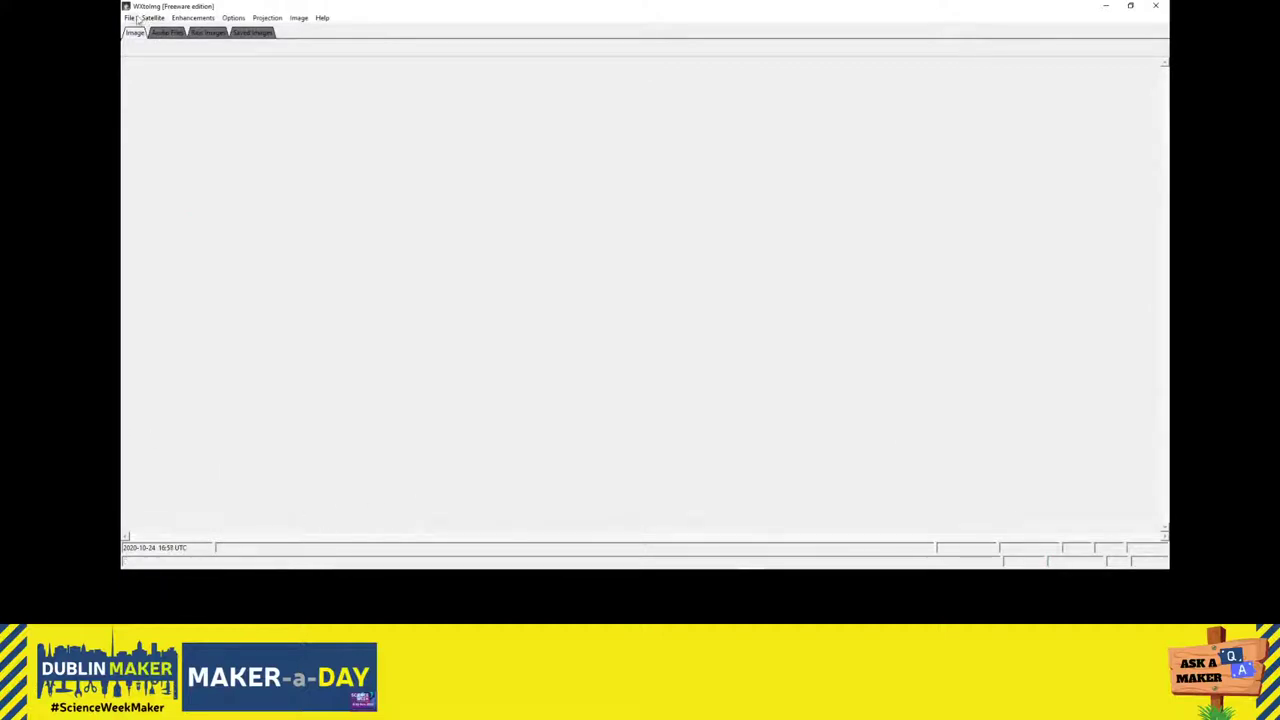
{"action": "left_click", "coordinate": [234, 18]}
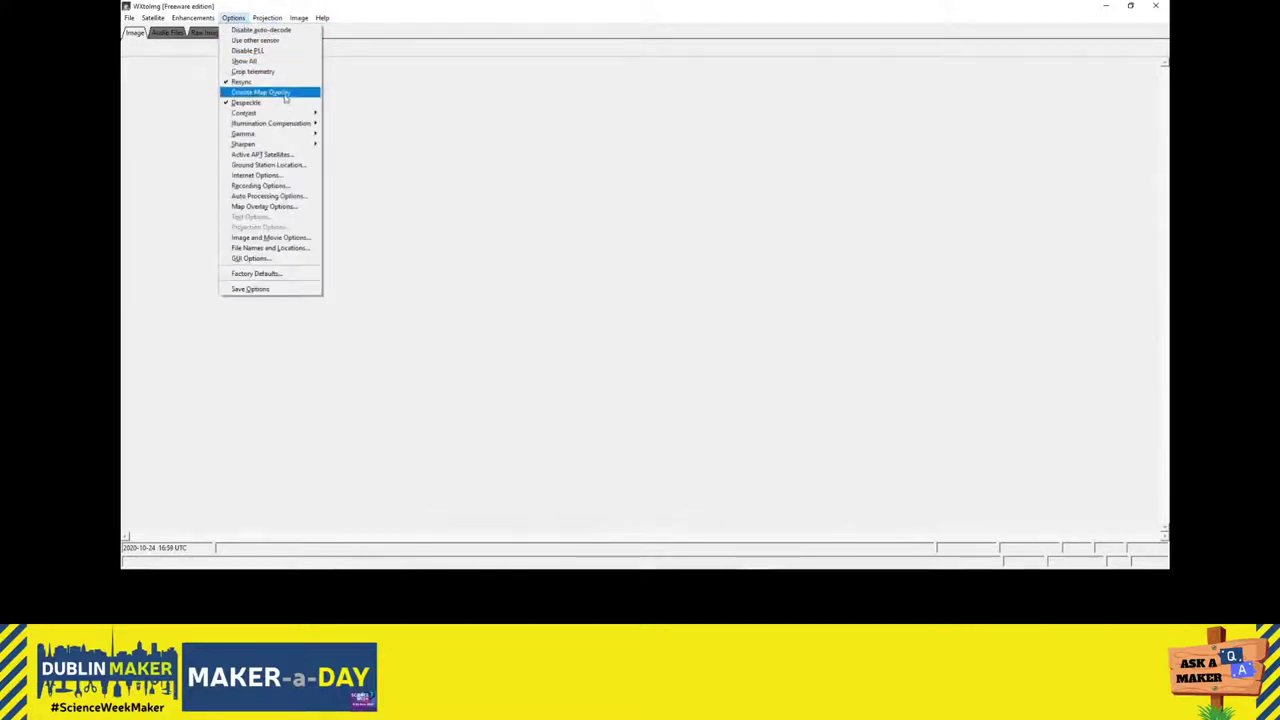
{"action": "left_click", "coordinate": [300, 155]}
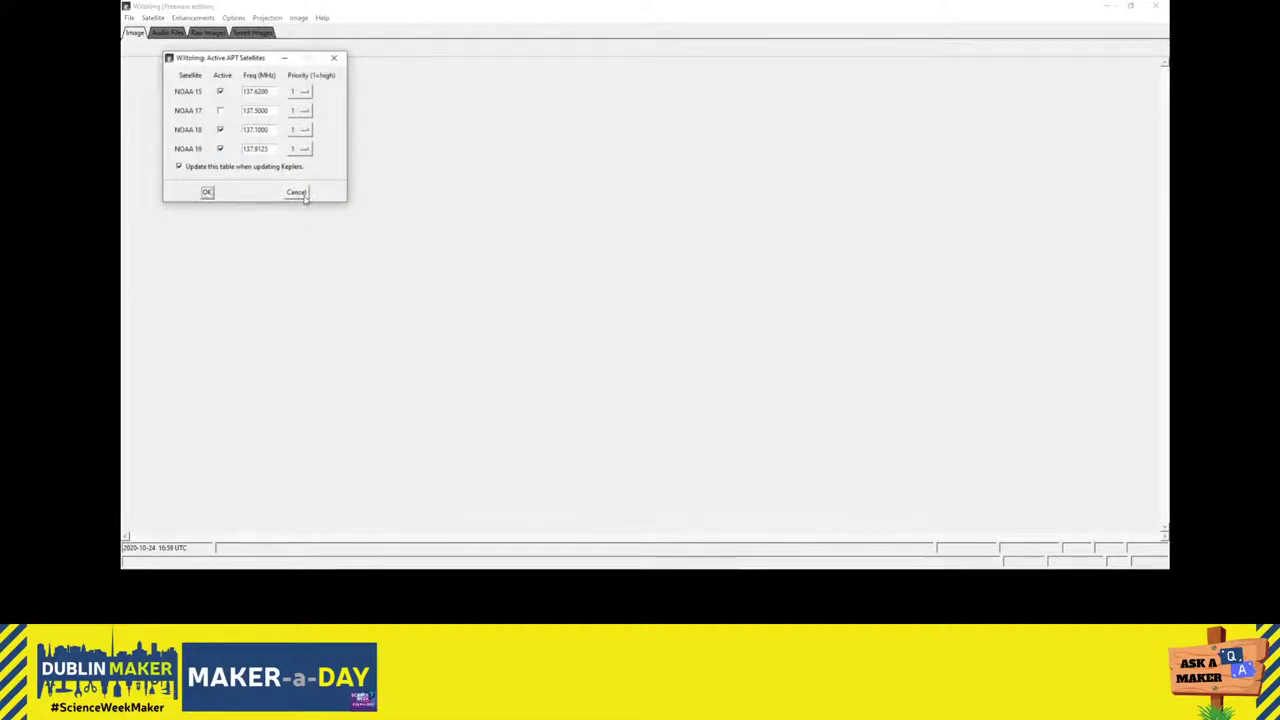
{"action": "left_click", "coordinate": [334, 57]}
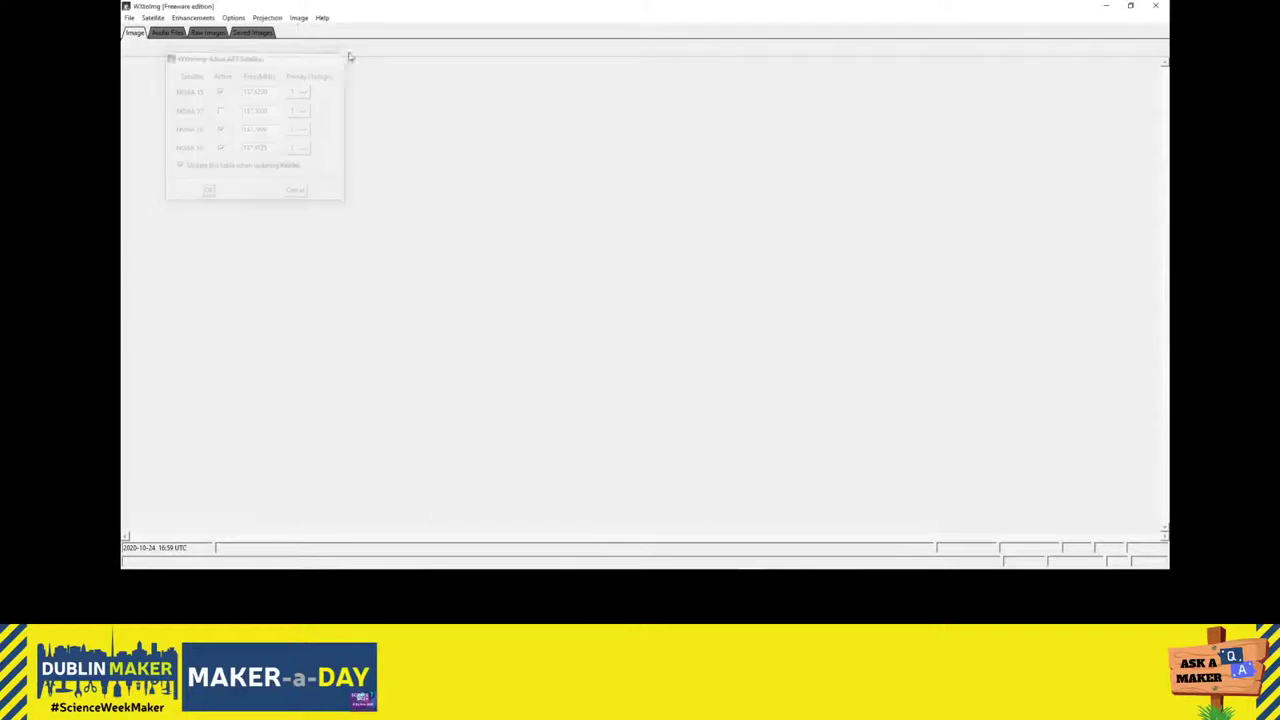
- Open the satellite pass list full size and examine the upcoming passes' times, direction, elevation, duration and frequency
{"action": "left_click", "coordinate": [129, 18]}
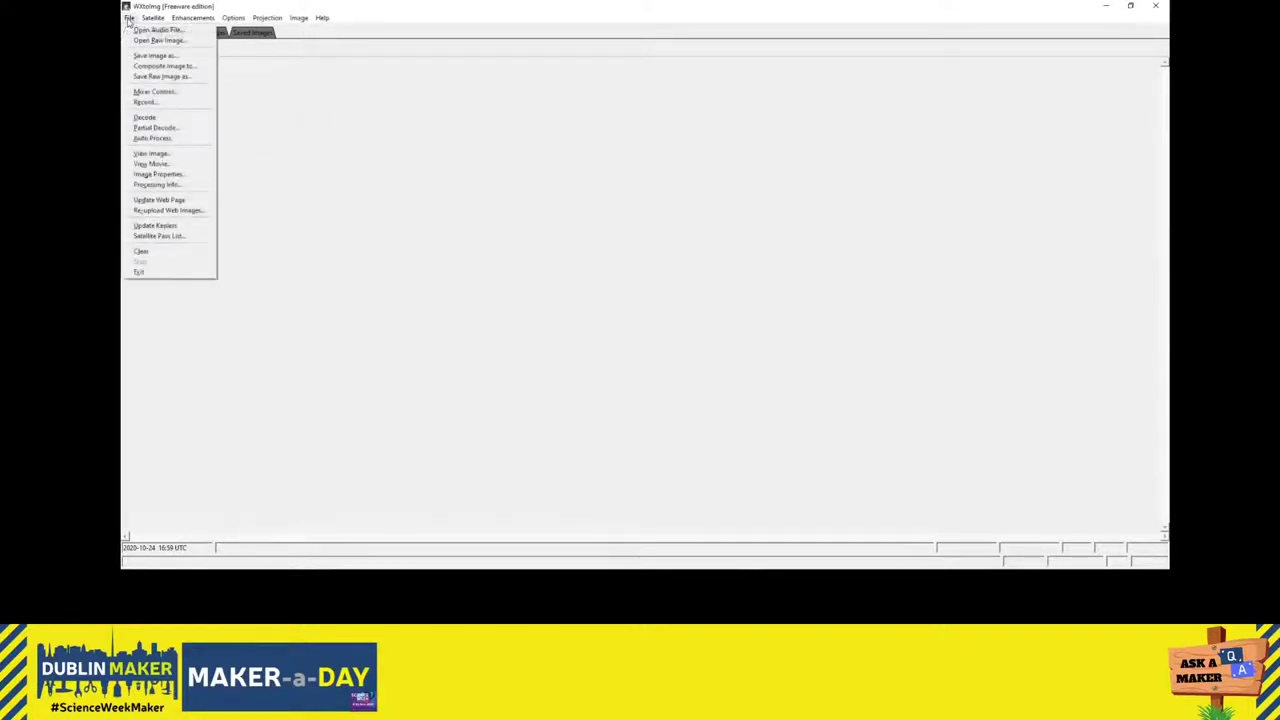
{"action": "left_click", "coordinate": [197, 242]}
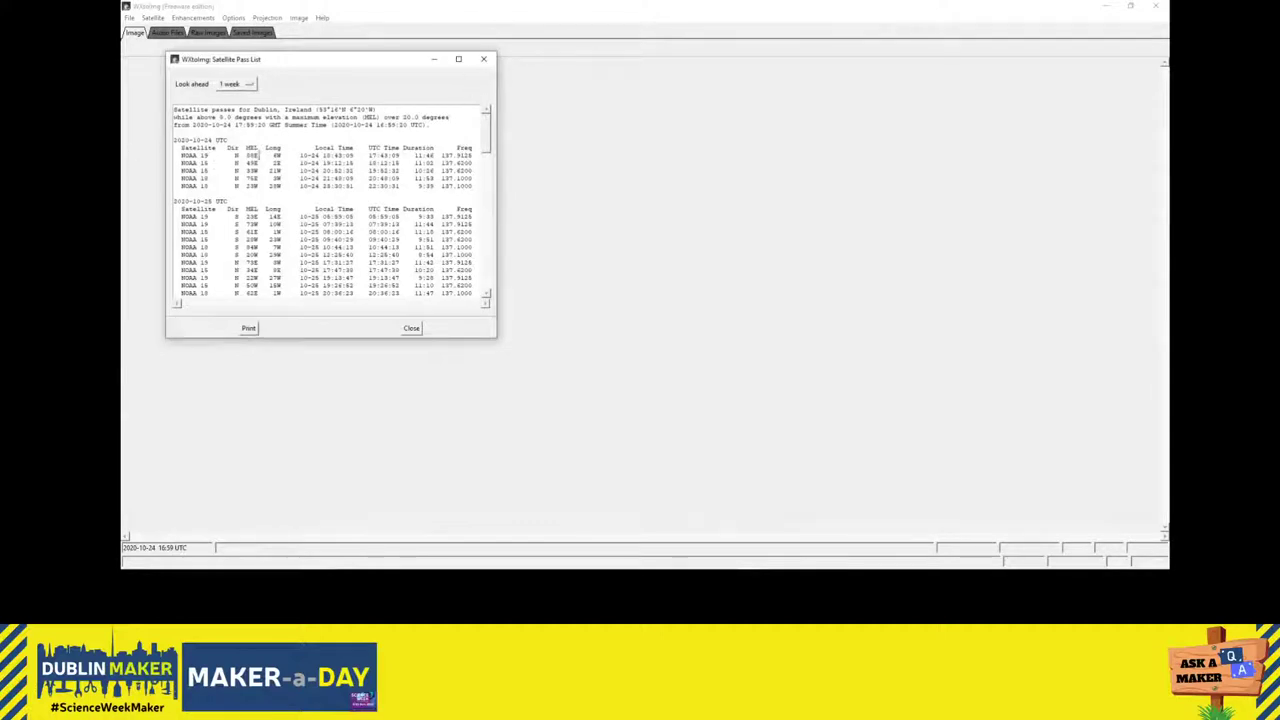
{"action": "left_click", "coordinate": [458, 59]}
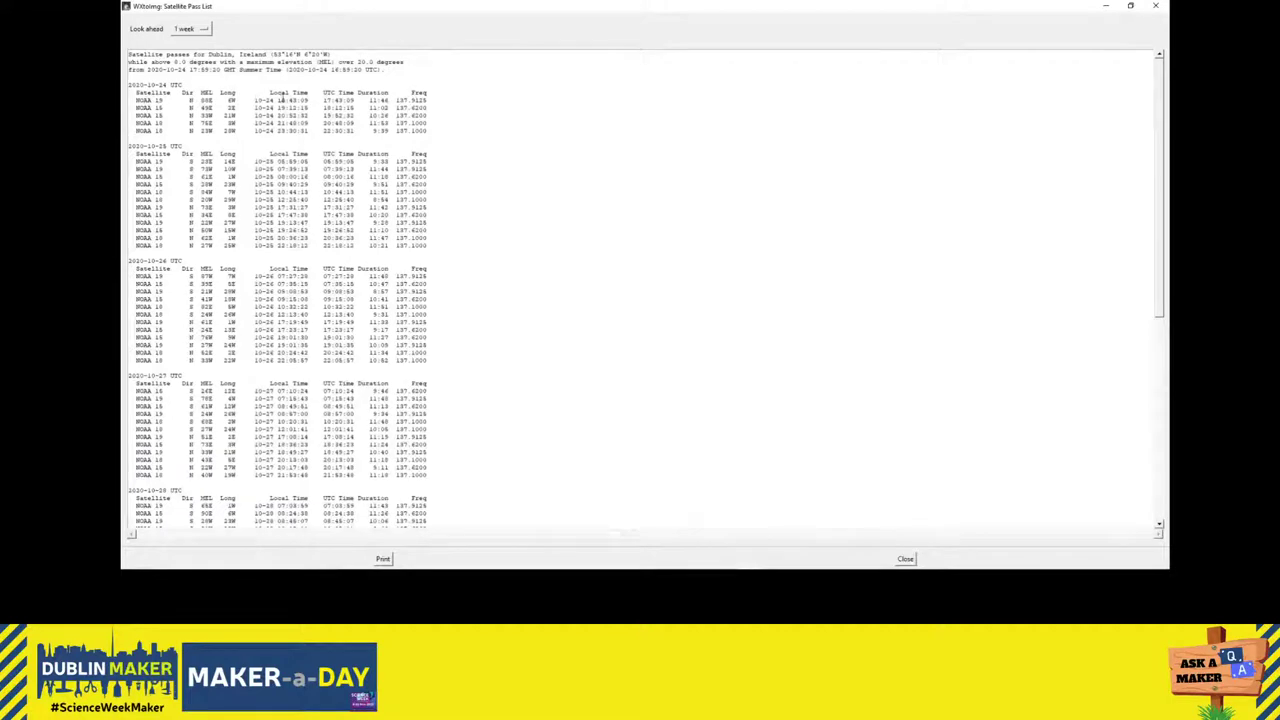
{"action": "left_click_drag", "start_coordinate": [278, 100], "coordinate": [313, 100]}
{"action": "left_click_drag", "start_coordinate": [369, 99], "coordinate": [367, 94]}
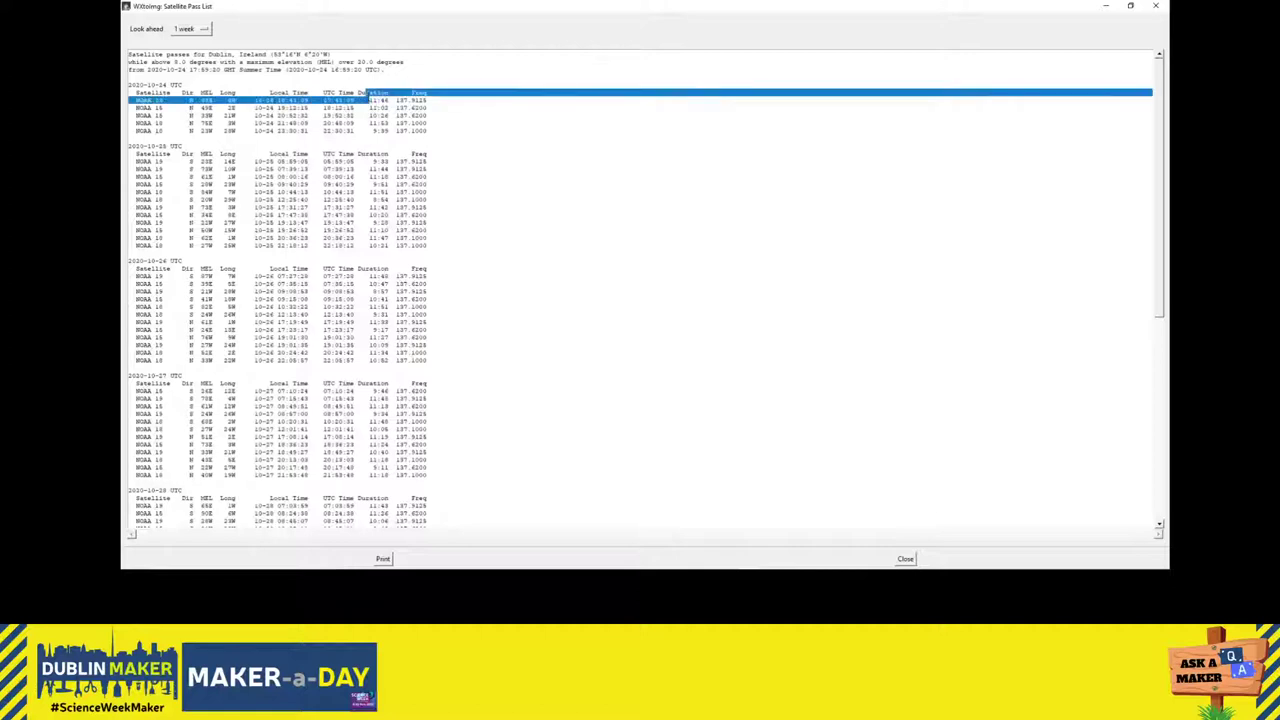
{"action": "left_click", "coordinate": [144, 115]}
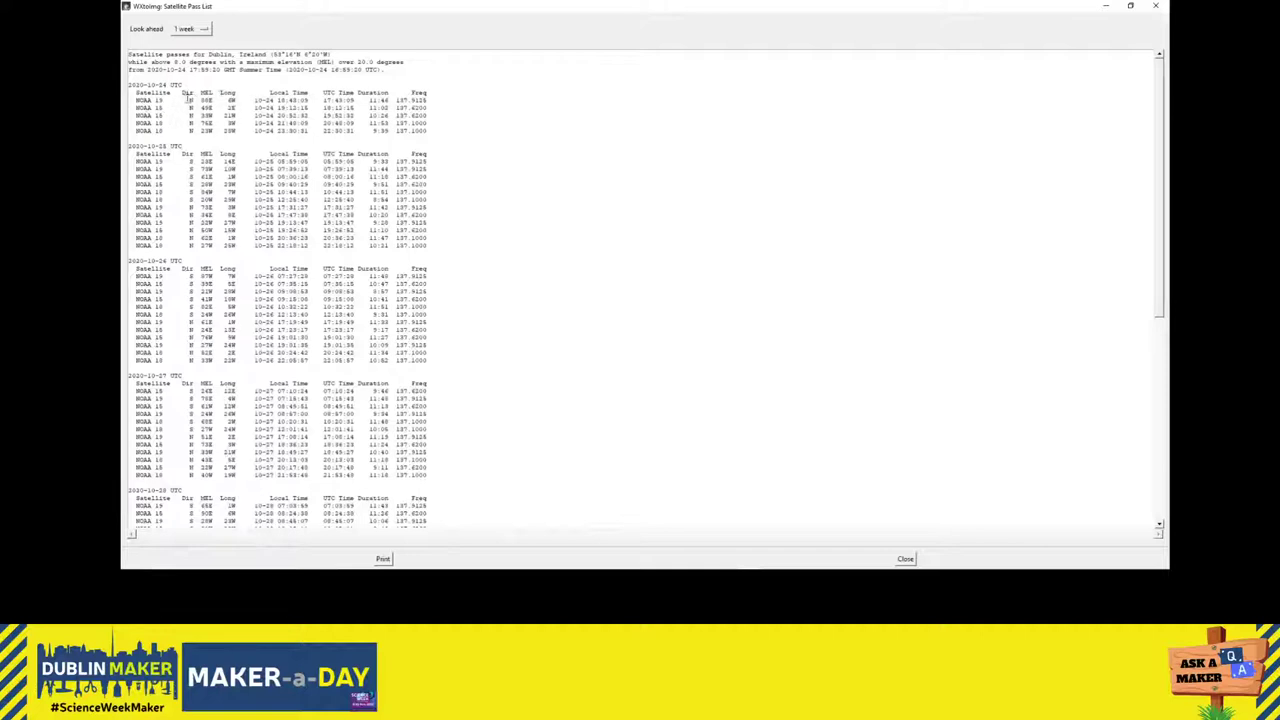
{"action": "left_click_drag", "start_coordinate": [185, 100], "coordinate": [195, 100]}
{"action": "left_click", "coordinate": [327, 59]}
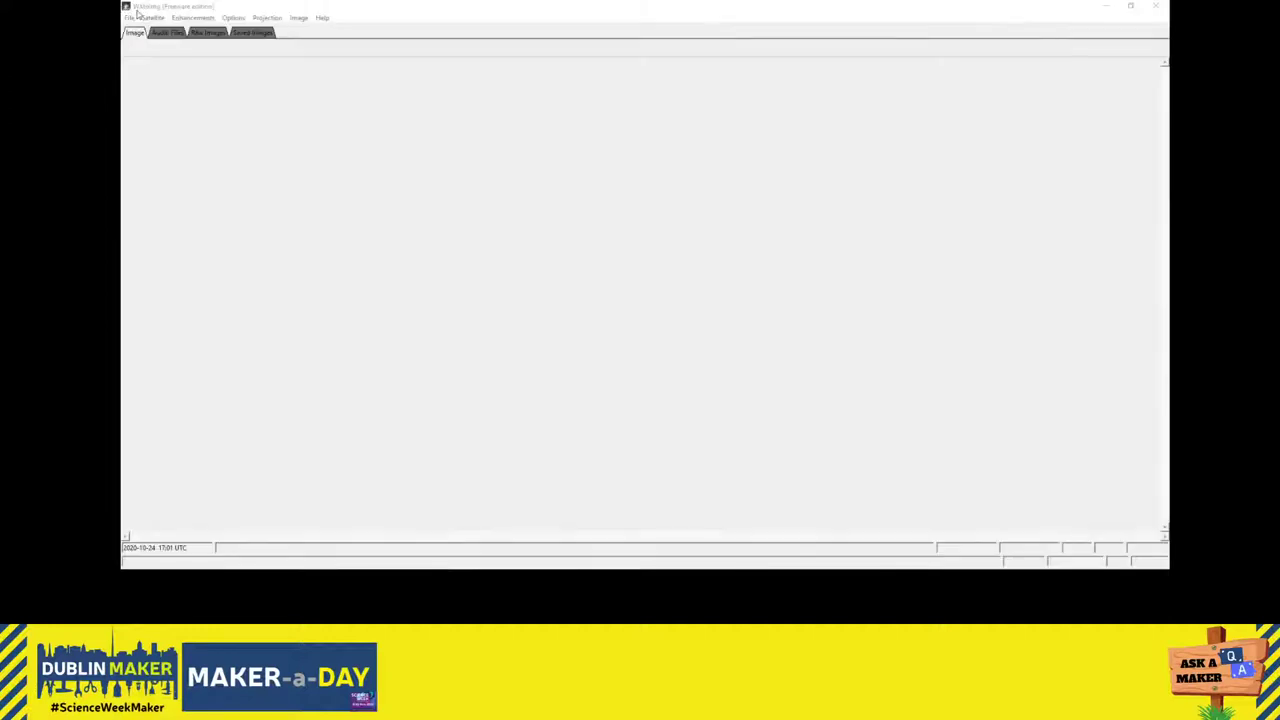
- Open the recording options and enable image creation for record and auto process
{"action": "left_click", "coordinate": [129, 17]}
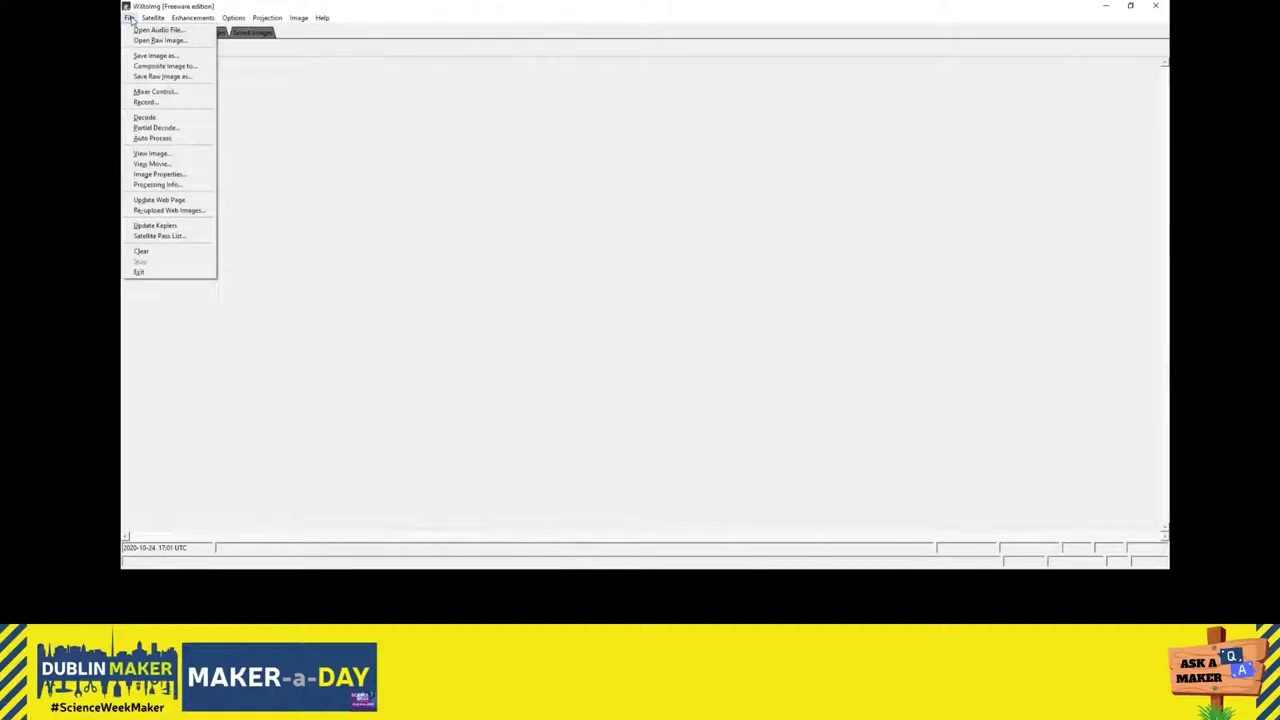
{"action": "left_click", "coordinate": [174, 102]}
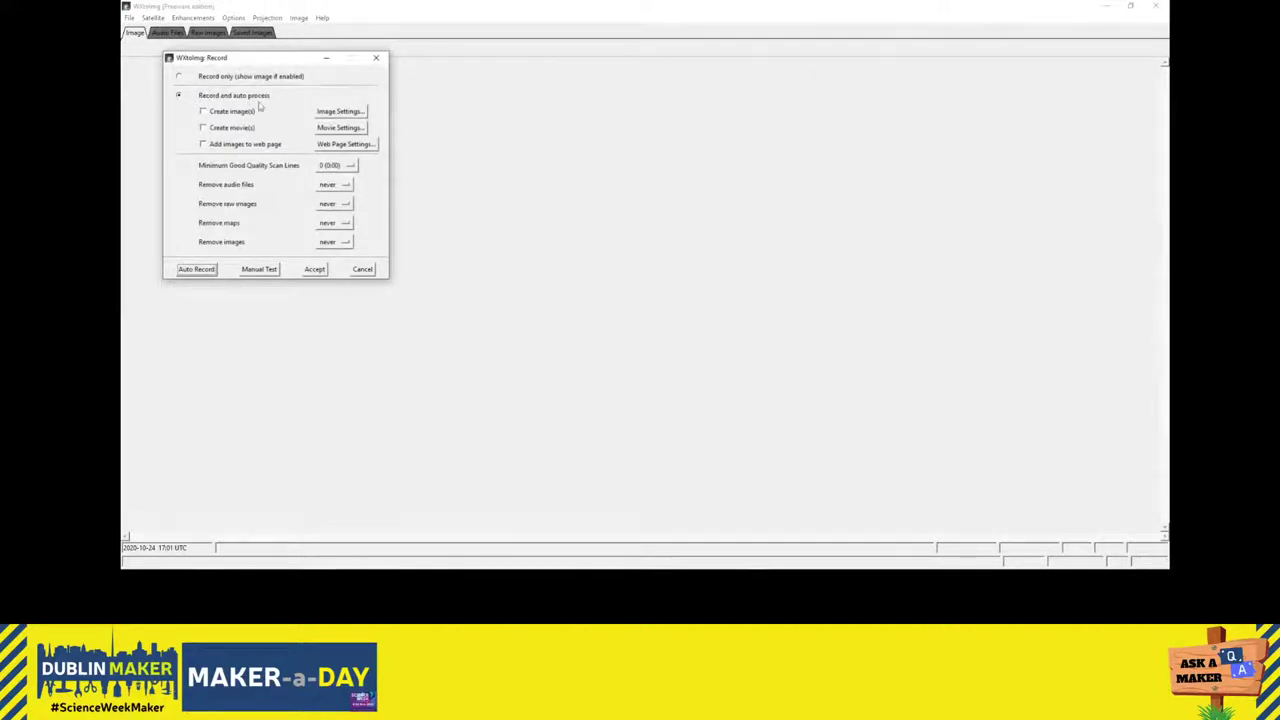
{"action": "left_click", "coordinate": [205, 112]}
- Review and confirm the enhancements selected in the recording image settings, and start automatic recording
{"action": "left_click", "coordinate": [340, 111]}
{"action": "mouse_move", "coordinate": [370, 110]}
{"action": "left_mouse_down"}
{"action": "mouse_move", "coordinate": [368, 142]}
{"action": "mouse_move", "coordinate": [372, 104]}
{"action": "left_mouse_up"}
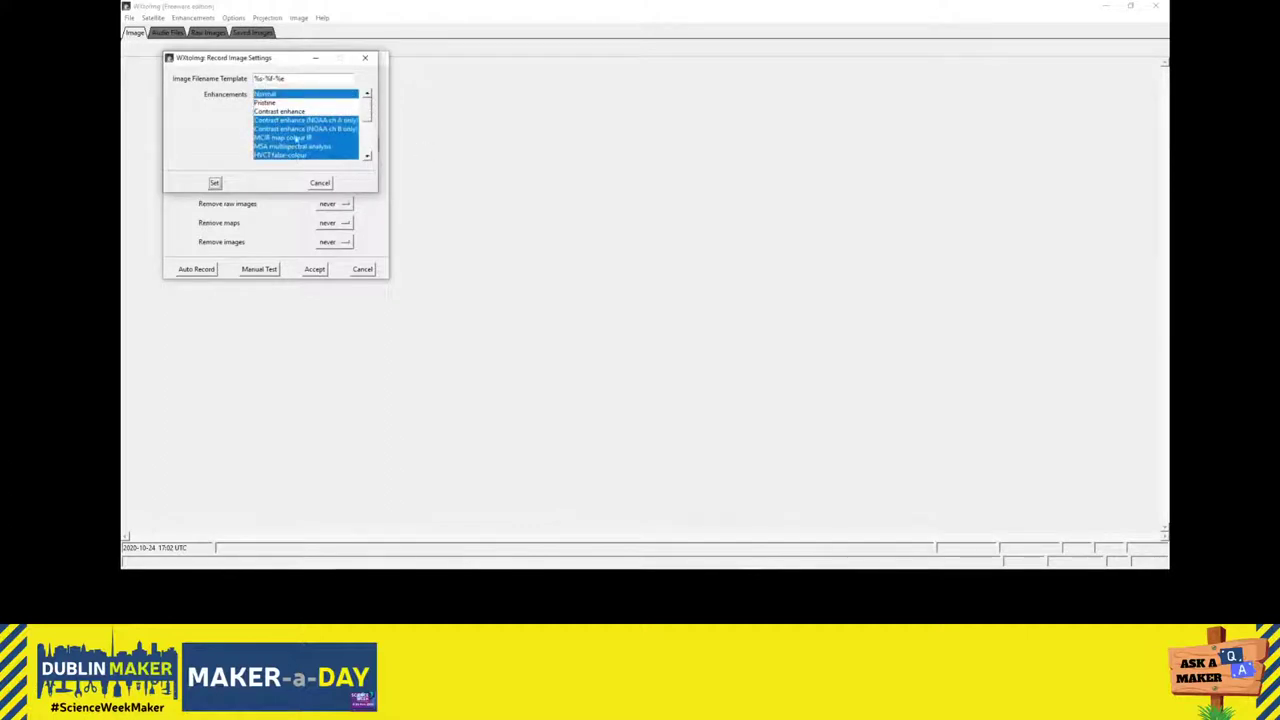
{"action": "left_click_drag", "start_coordinate": [365, 115], "coordinate": [366, 119]}
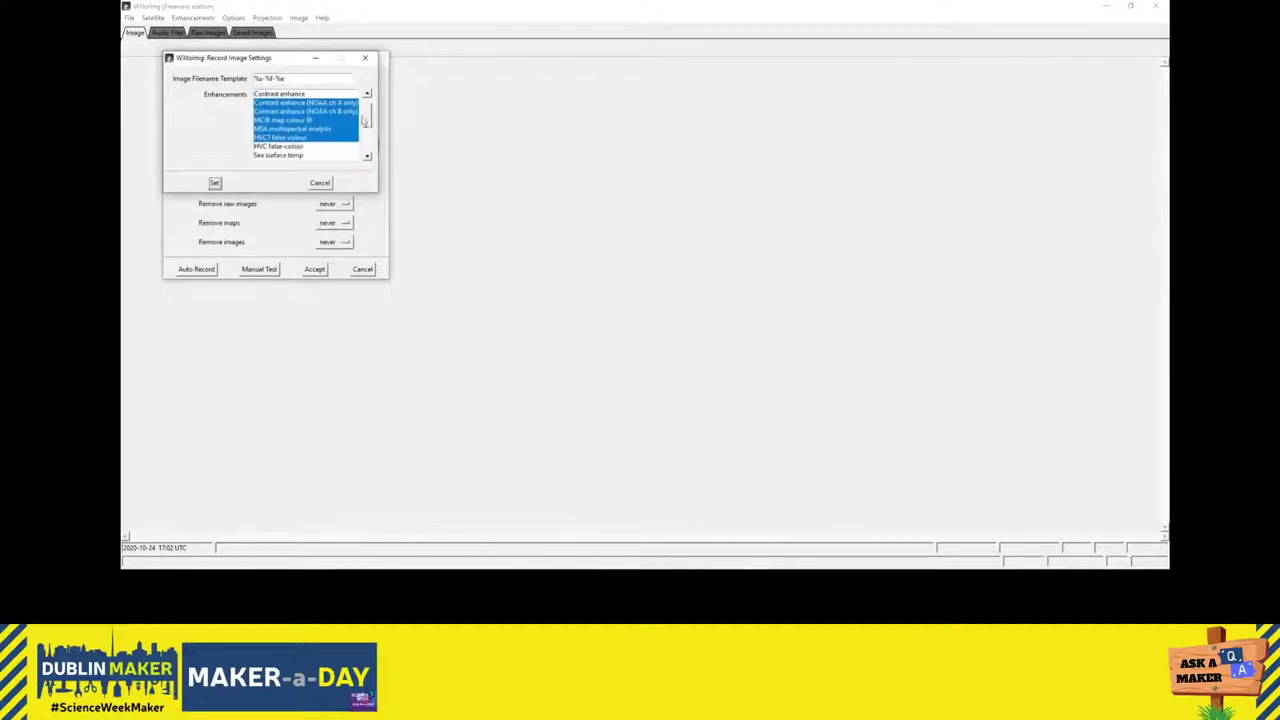
{"action": "left_click_drag", "start_coordinate": [366, 126], "coordinate": [366, 135]}
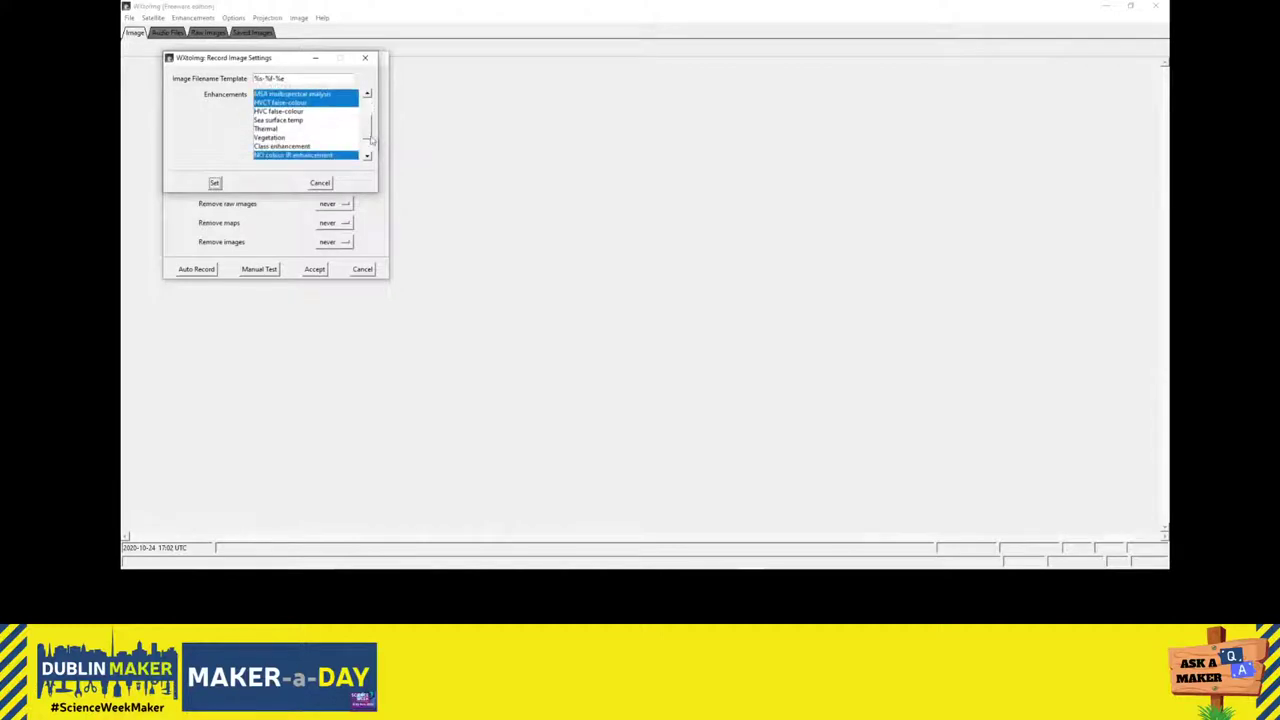
{"action": "scroll", "coordinate": [371, 140], "scroll_direction": "down", "scroll_amount": 1}
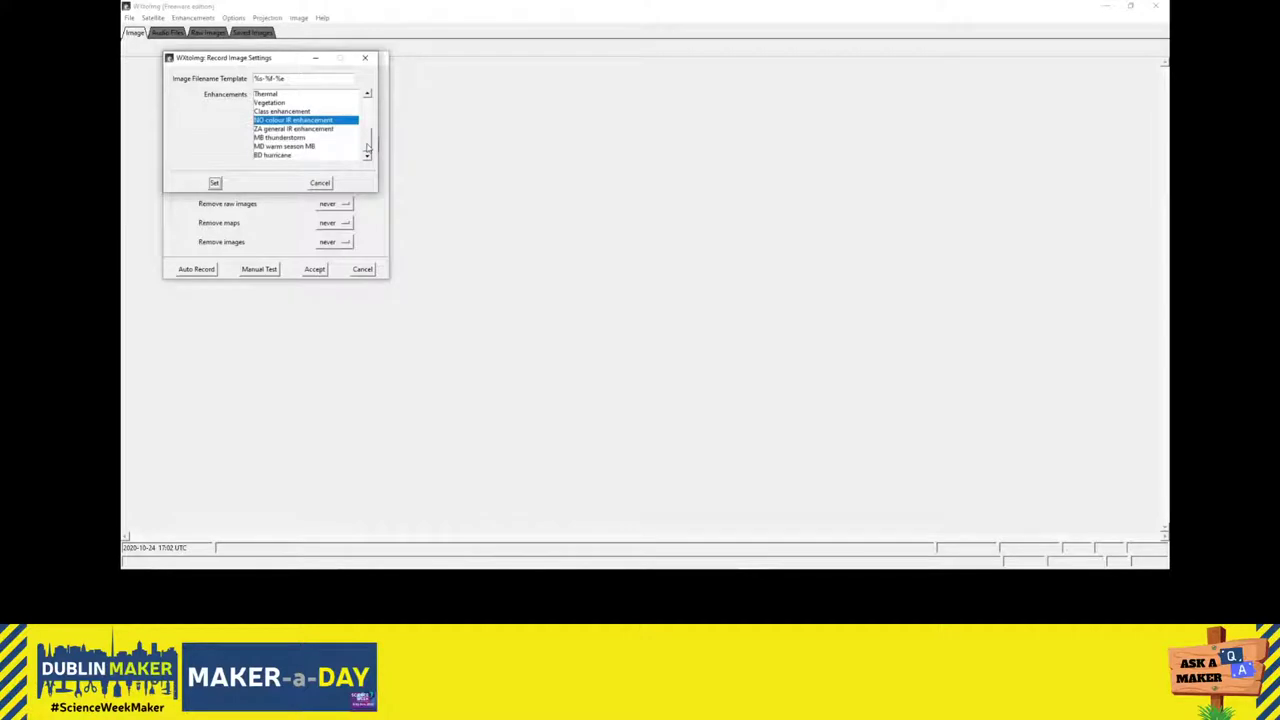
{"action": "left_click_drag", "start_coordinate": [367, 147], "coordinate": [391, 106]}
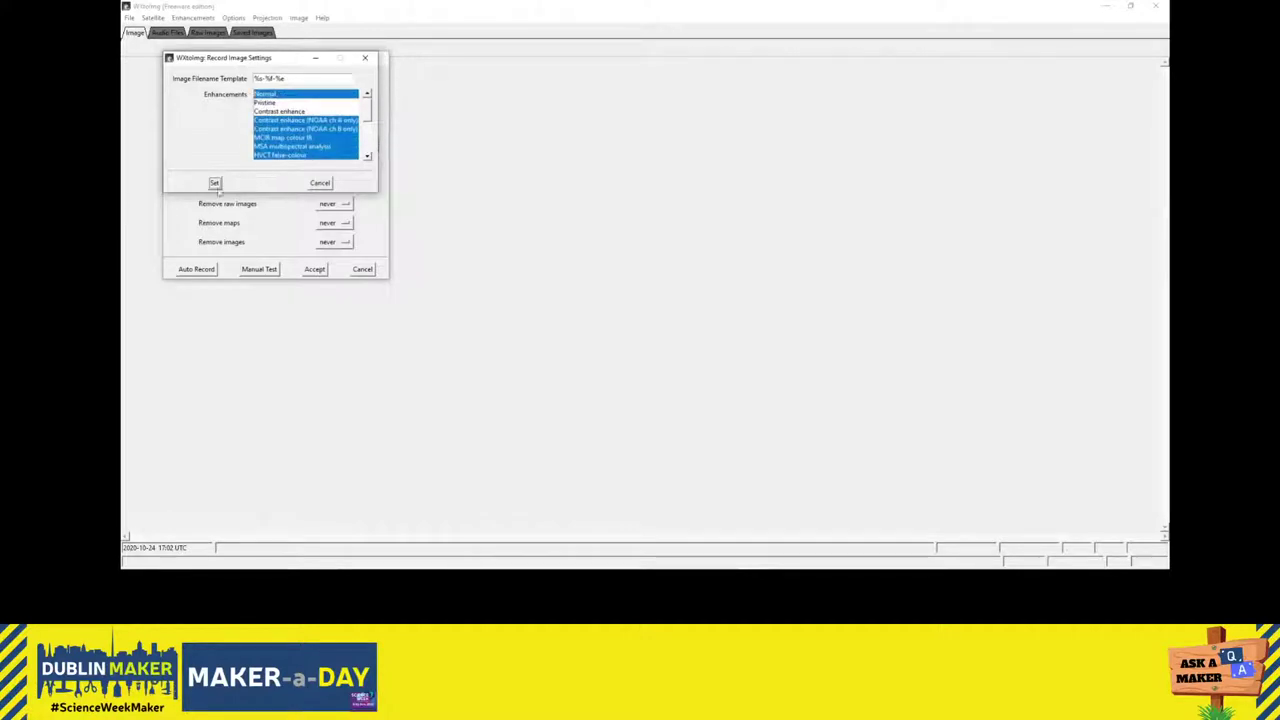
{"action": "left_click", "coordinate": [215, 184]}
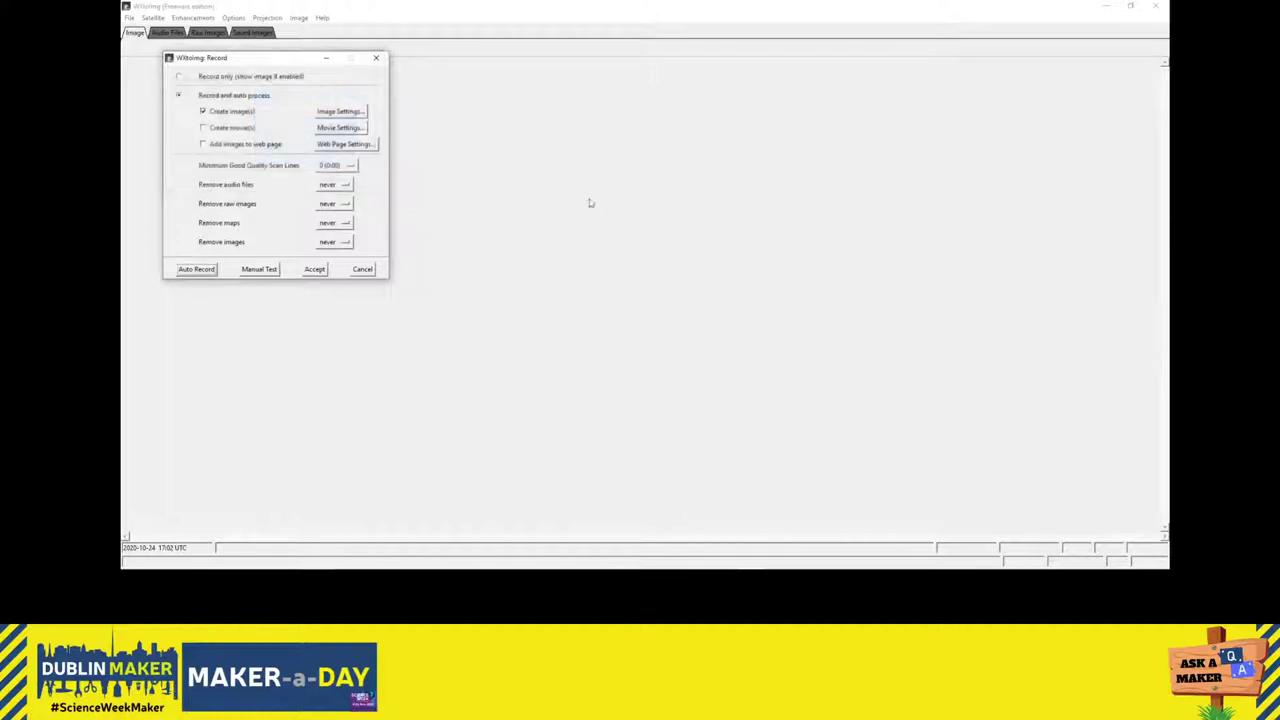
{"action": "left_click", "coordinate": [197, 269]}
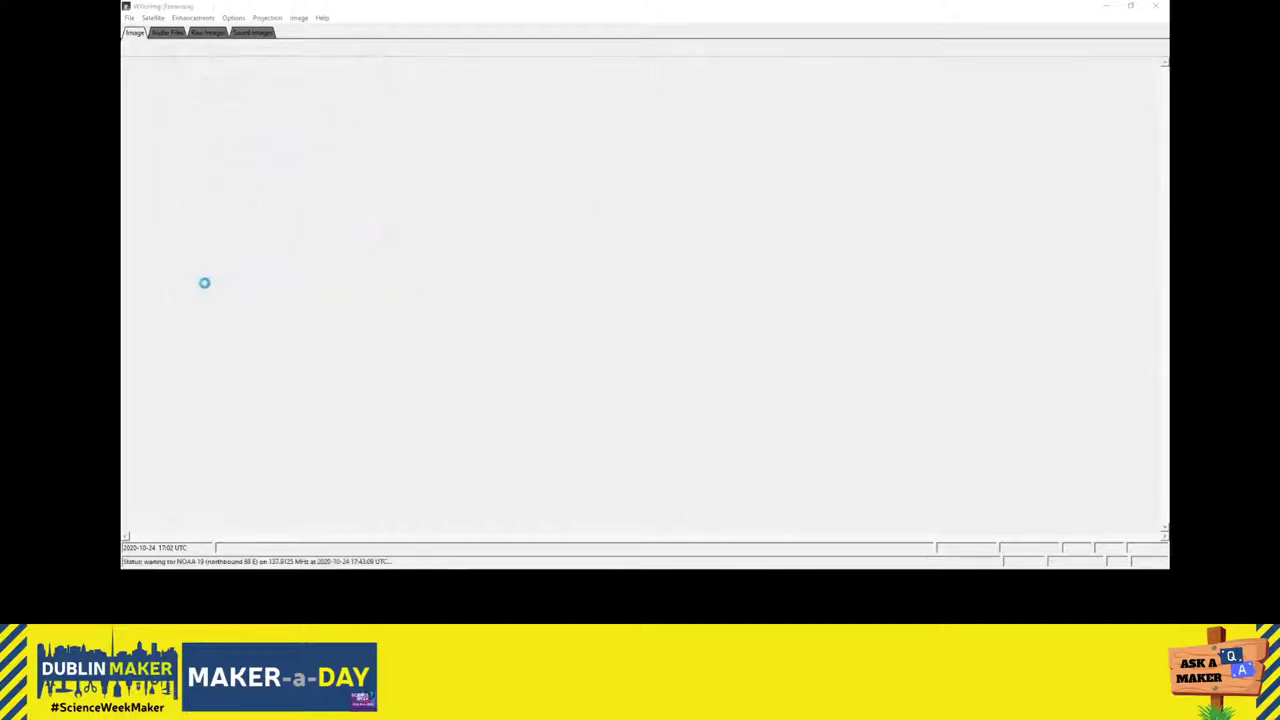
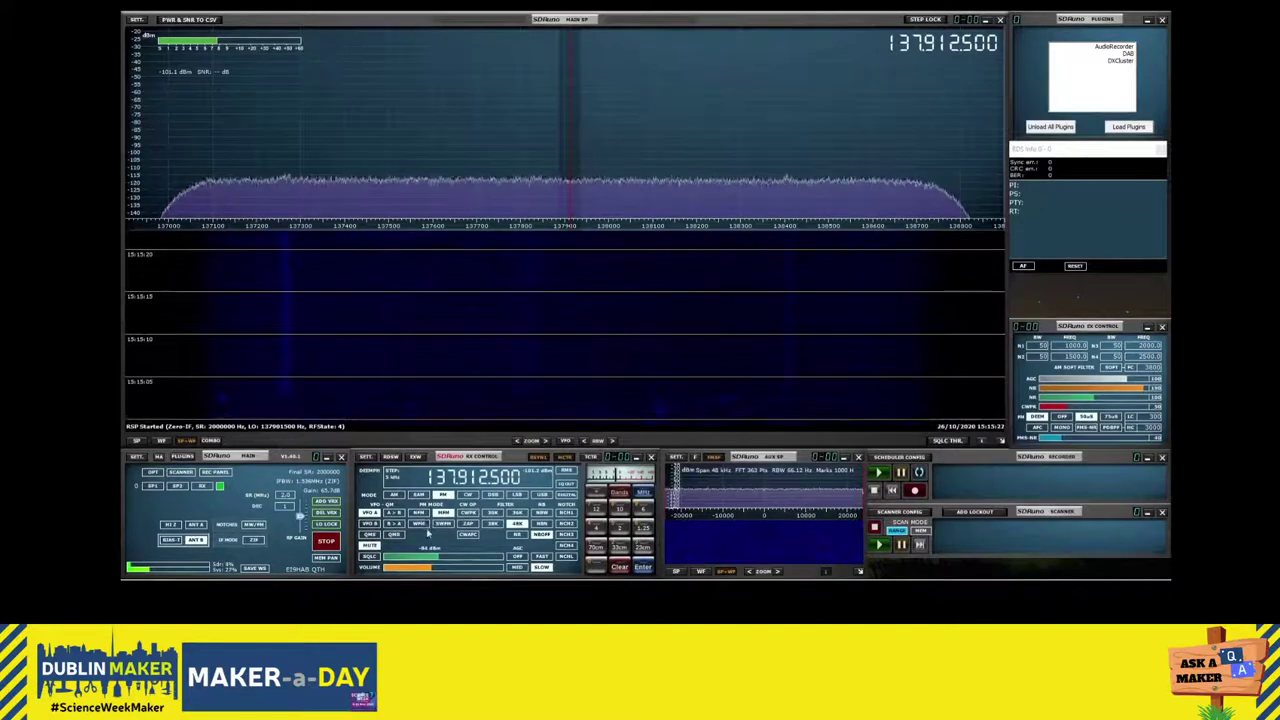
- In SDRuno, try the wide and narrow FM submodes and return the receiver to medium-band FM
{"action": "left_click", "coordinate": [419, 524]}
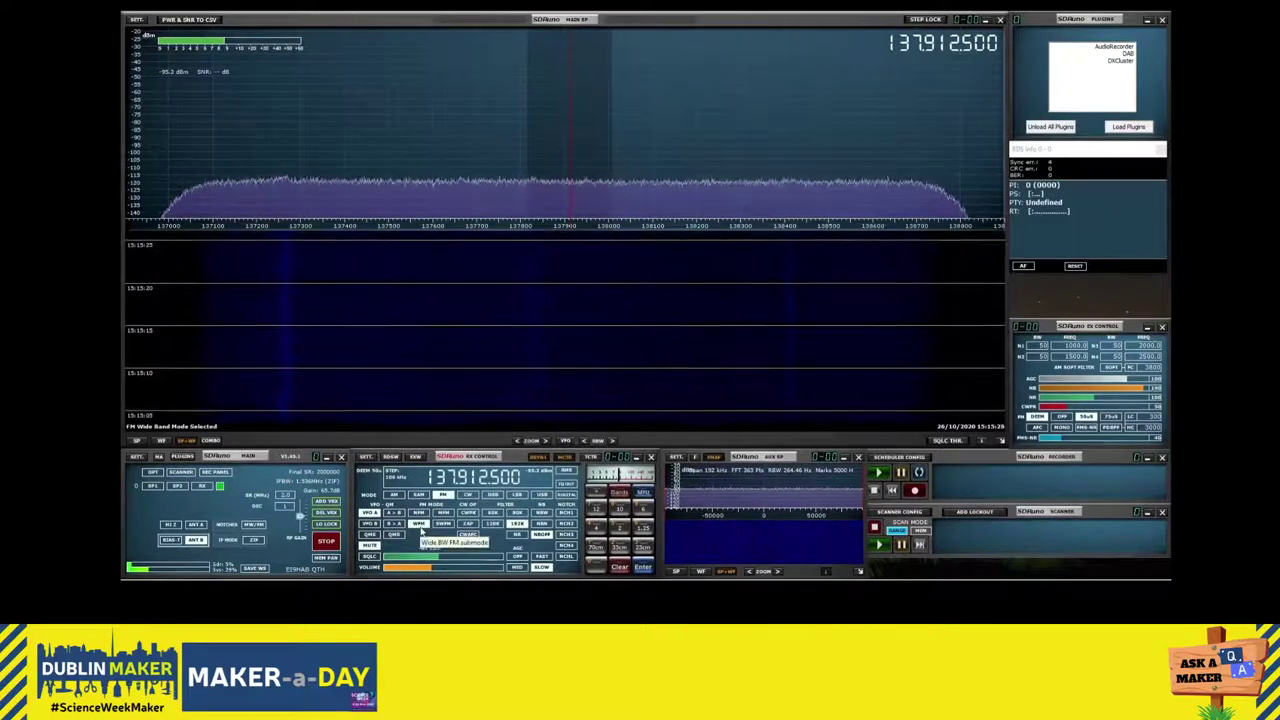
{"action": "left_click", "coordinate": [443, 512]}
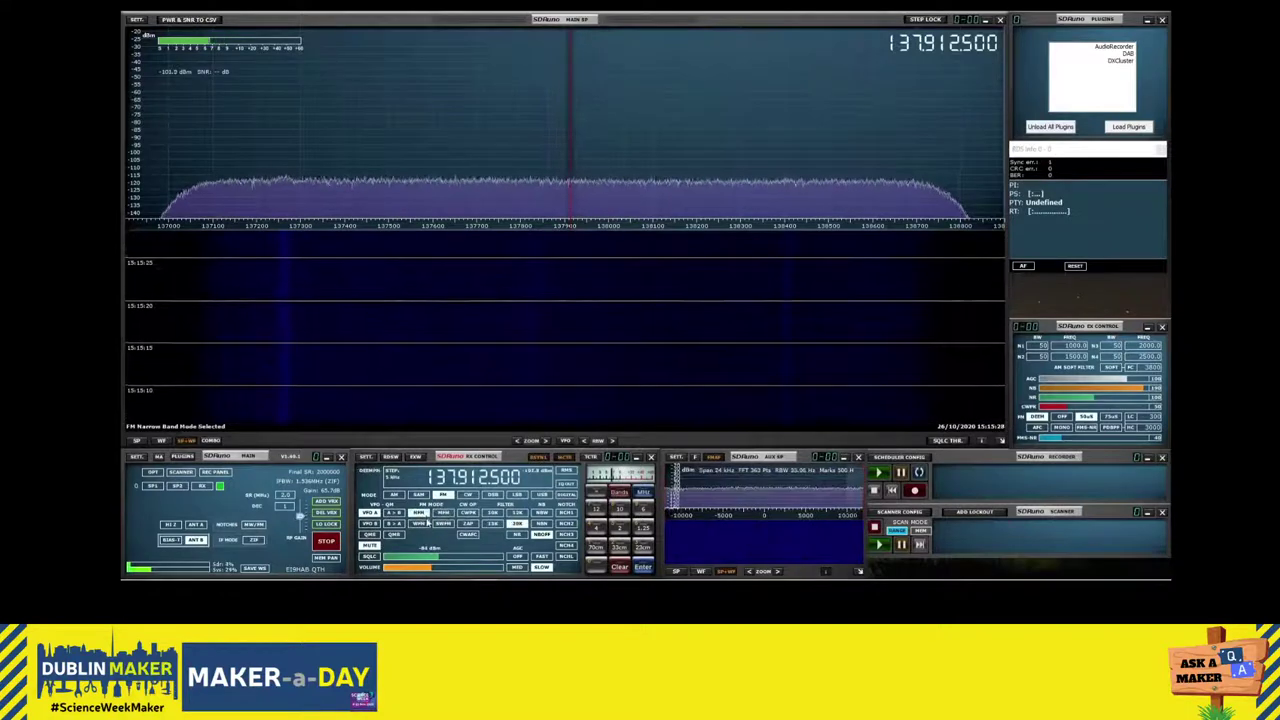
{"action": "left_click", "coordinate": [855, 483]}
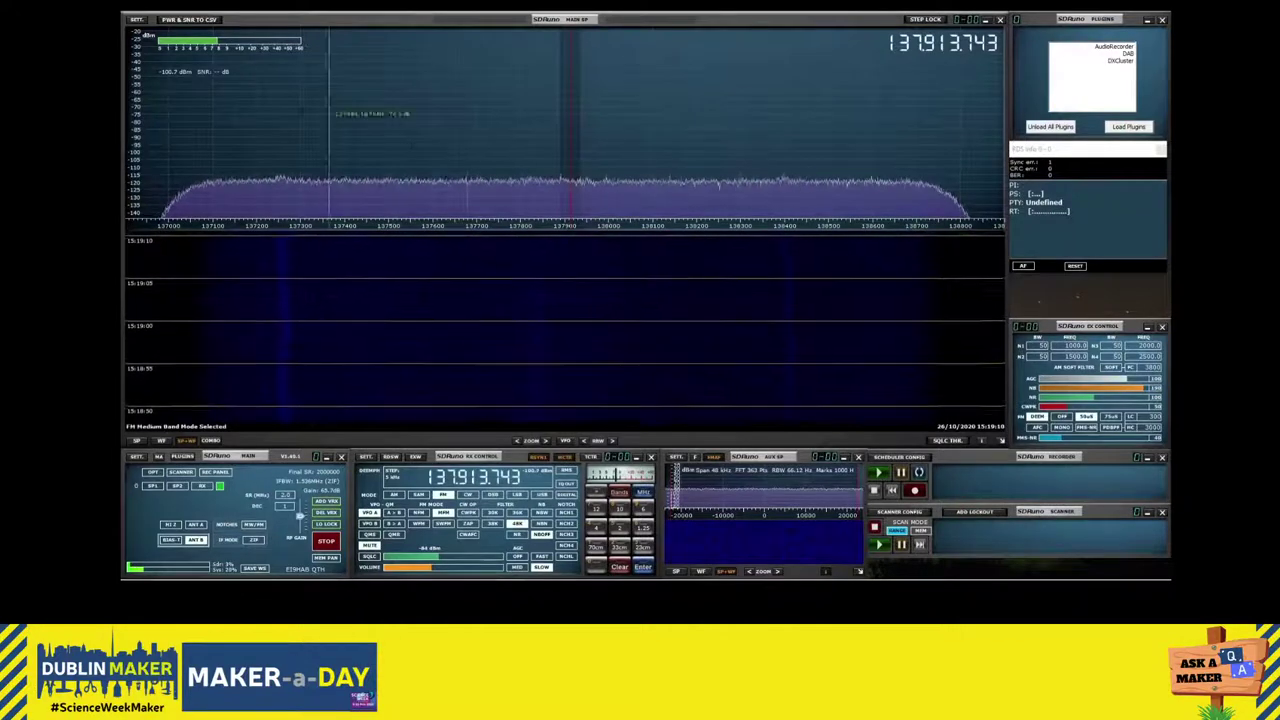
{"action": "left_click", "coordinate": [138, 20]}
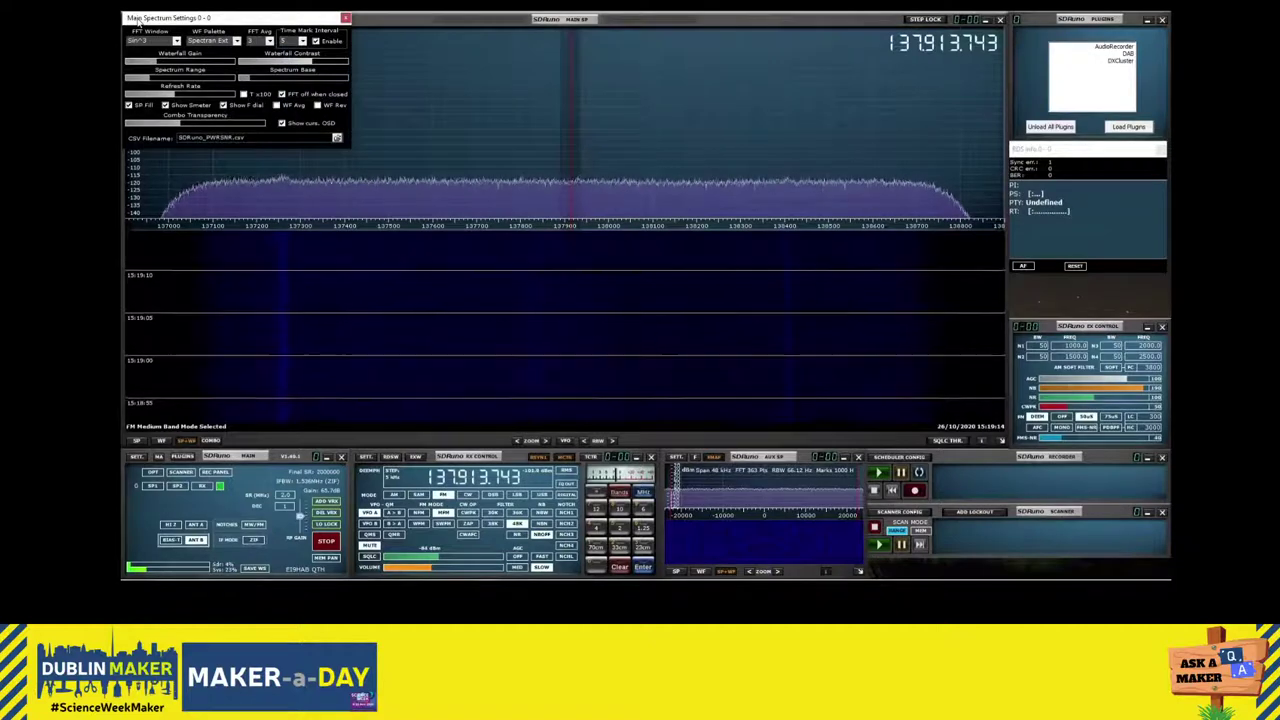
{"action": "left_click", "coordinate": [346, 18]}
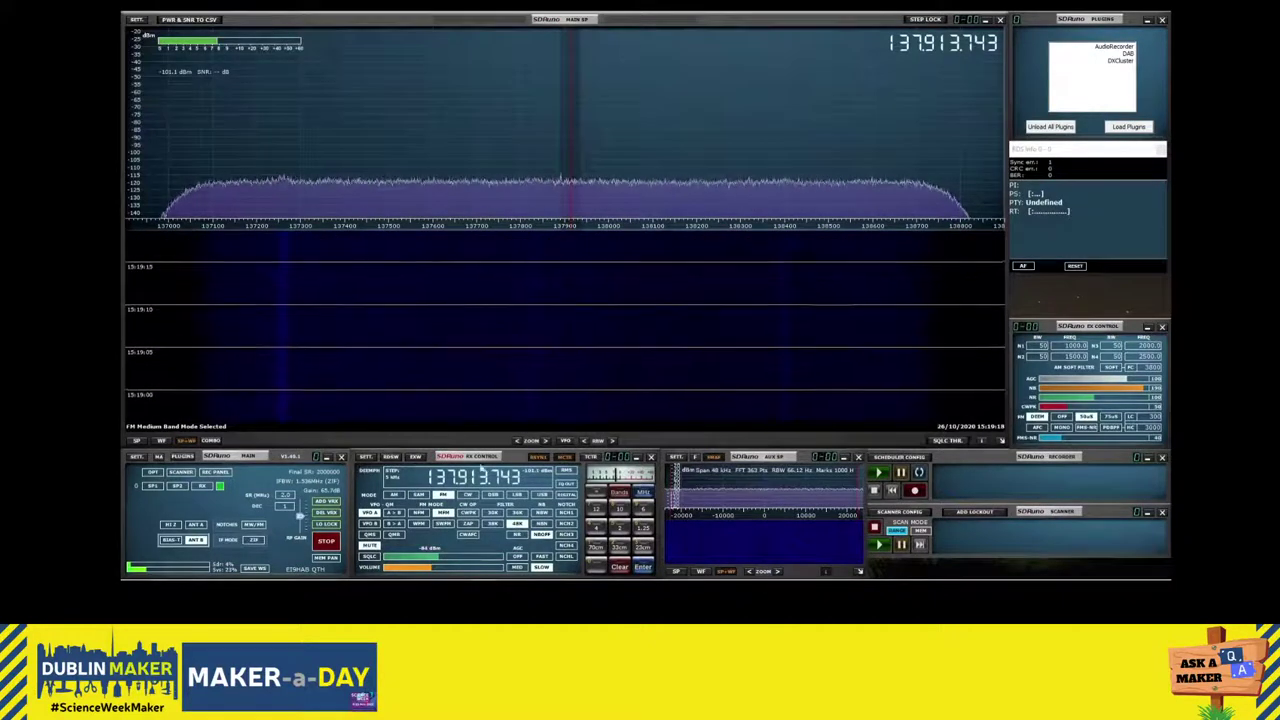
{"action": "left_click", "coordinate": [1092, 405]}
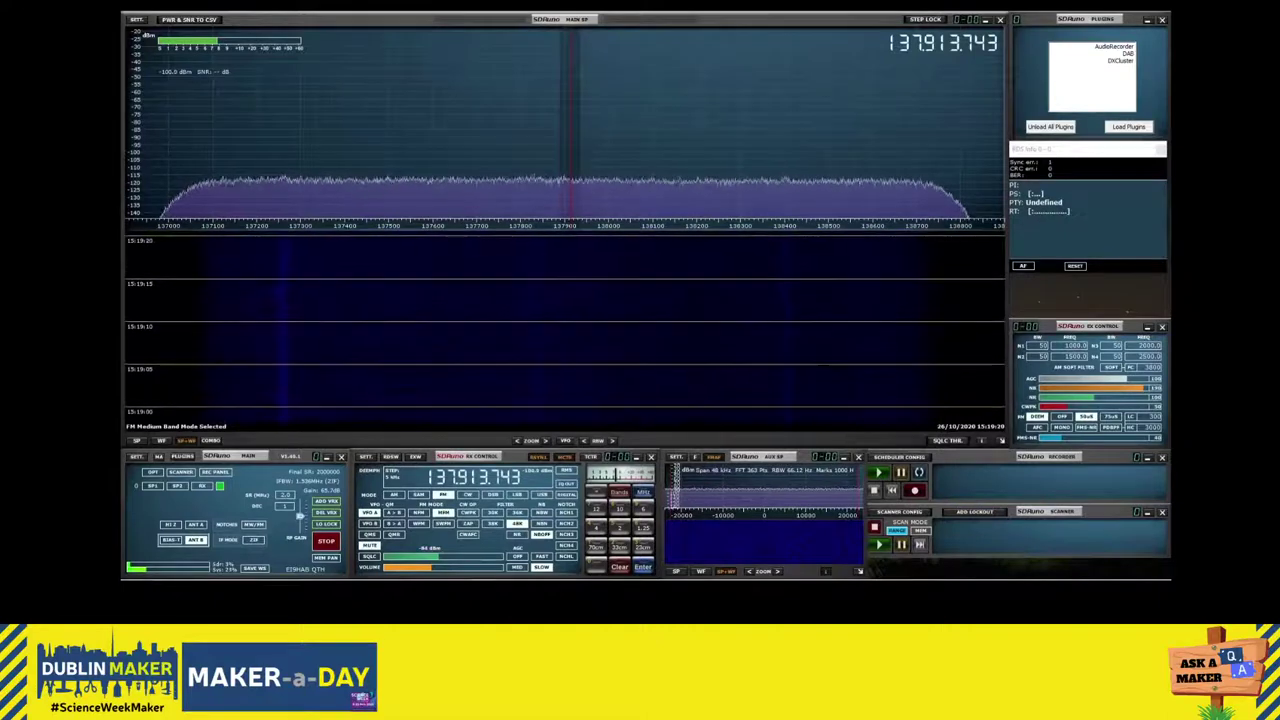
- Set the receiver's WME output device to CABLE Input (VB-Audio) and close the receiver settings
{"action": "left_click", "coordinate": [370, 459]}
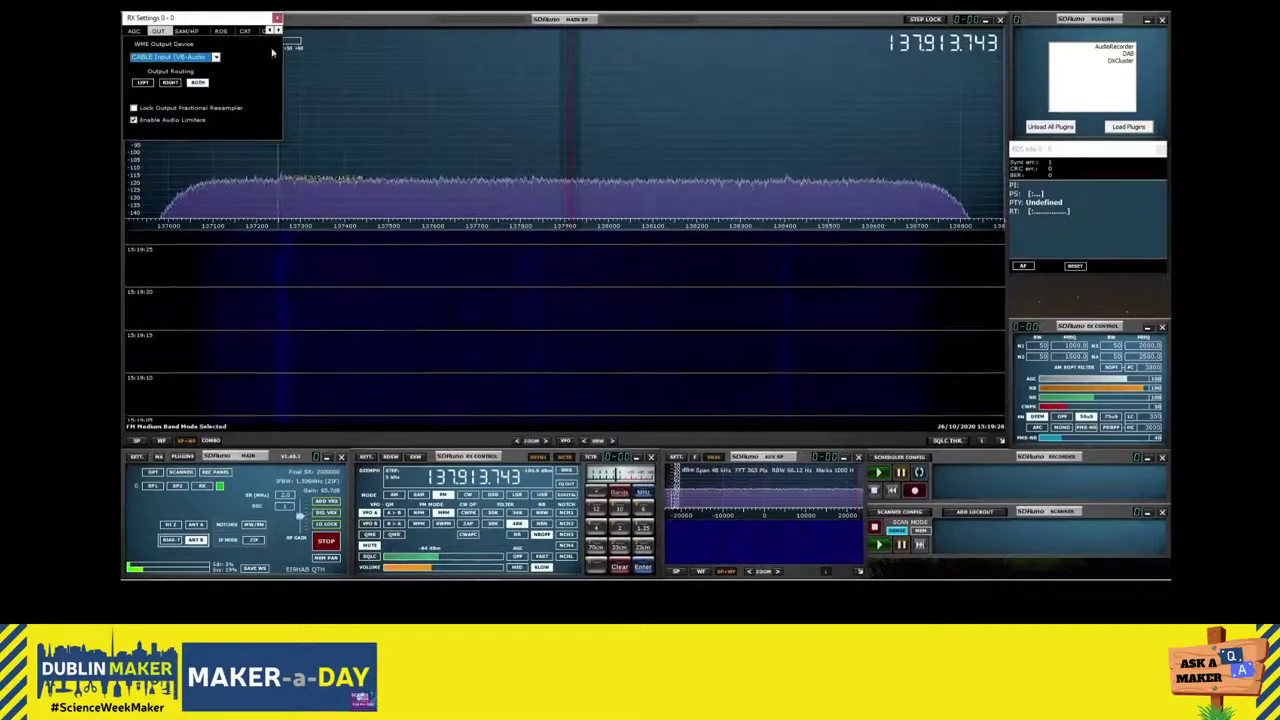
{"action": "left_click", "coordinate": [215, 57]}
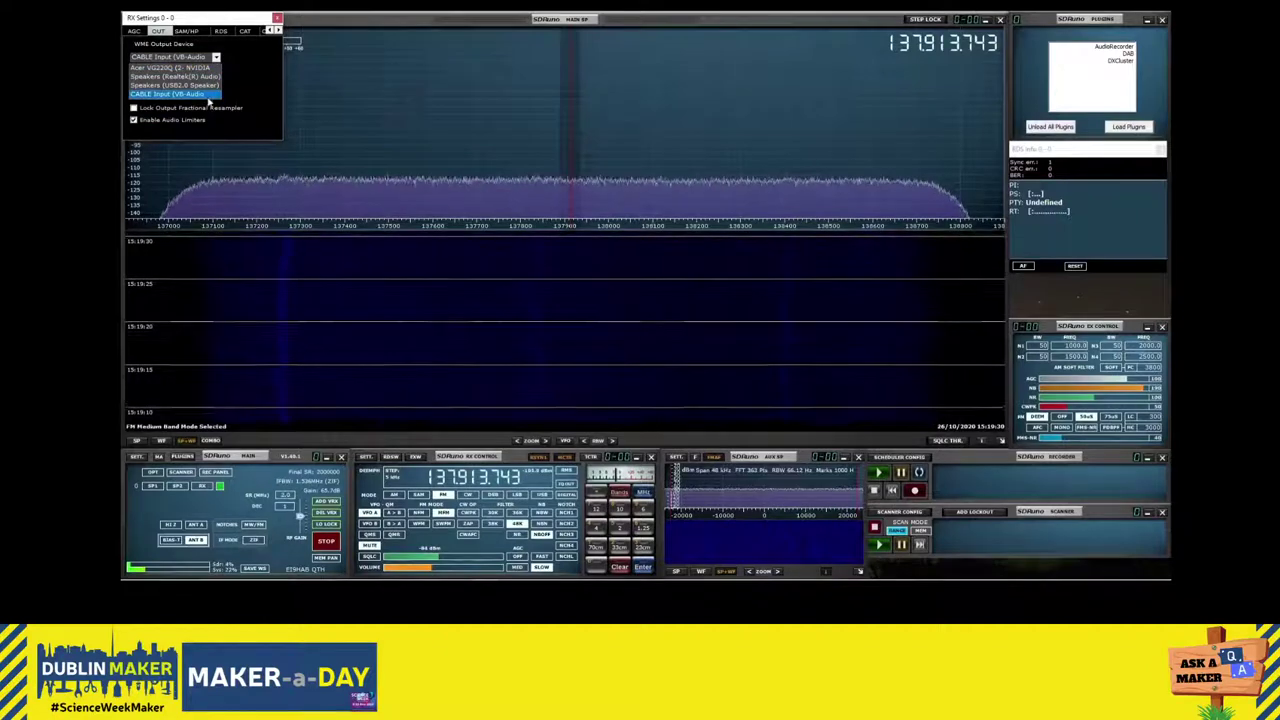
{"action": "left_click", "coordinate": [212, 95]}
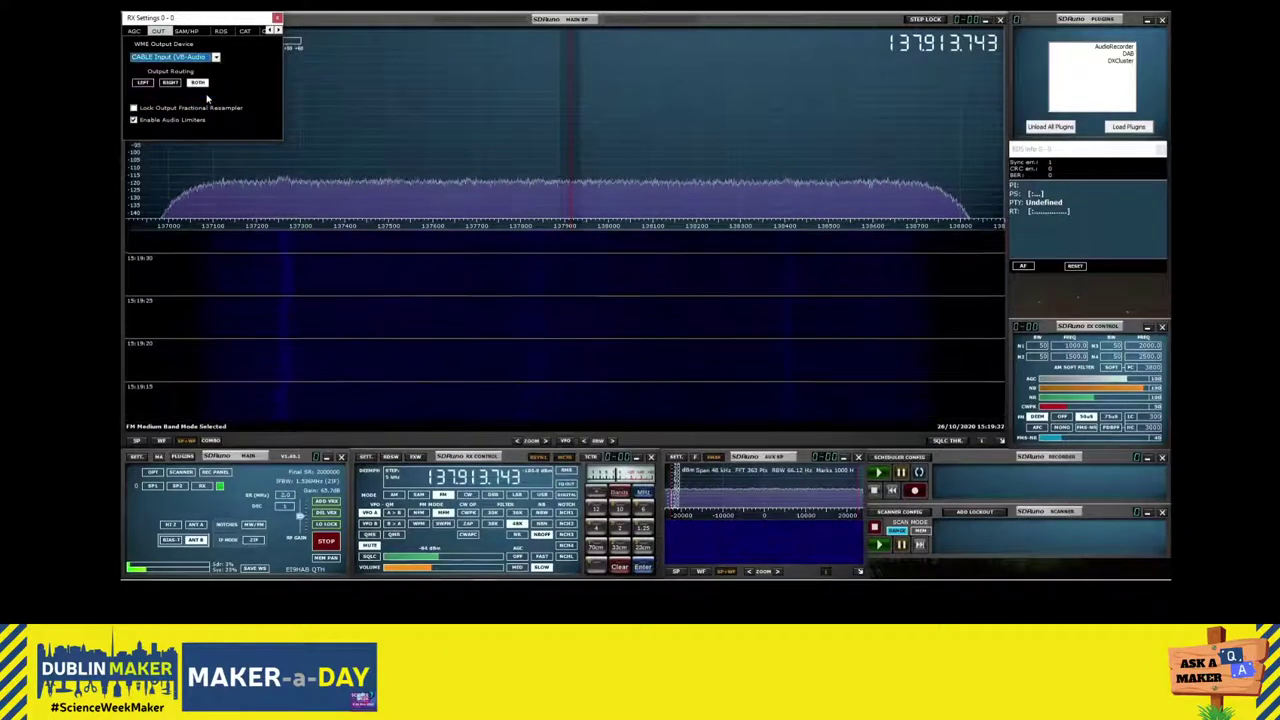
{"action": "left_click", "coordinate": [277, 18]}
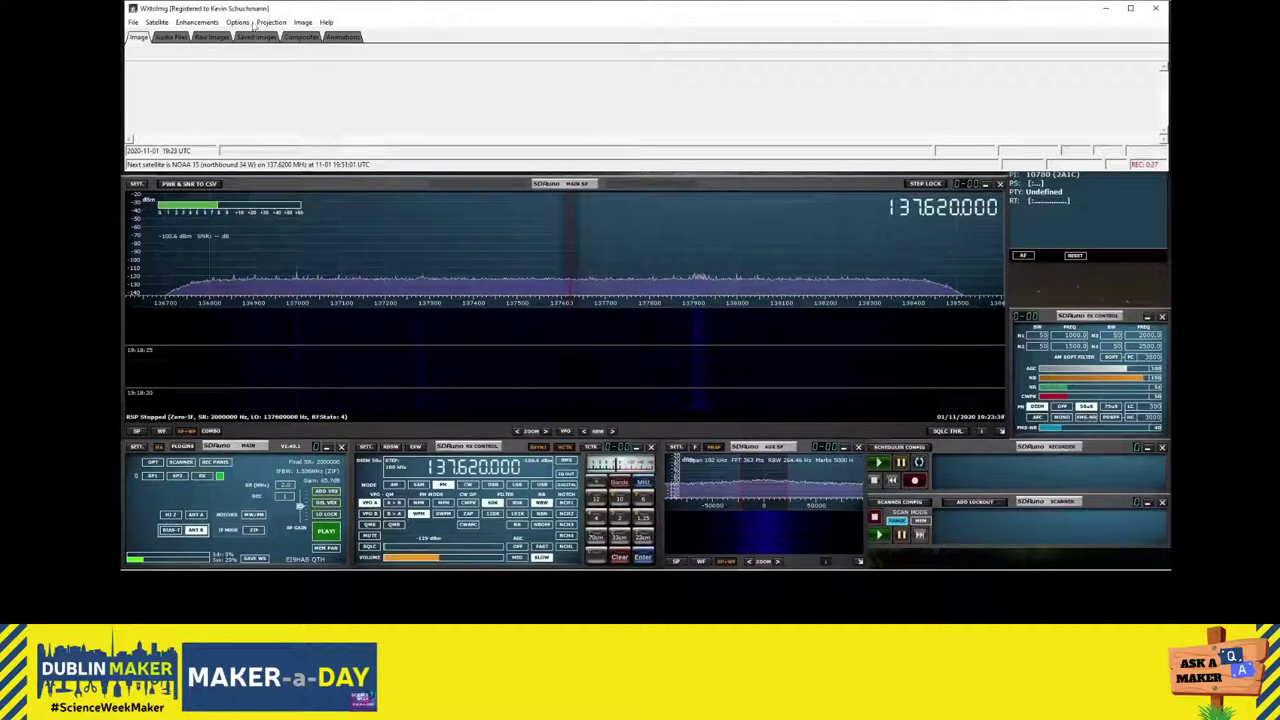
- Switch to WXtoImg and start automatic recording with auto processing and image creation enabled
{"action": "left_click", "coordinate": [136, 21]}
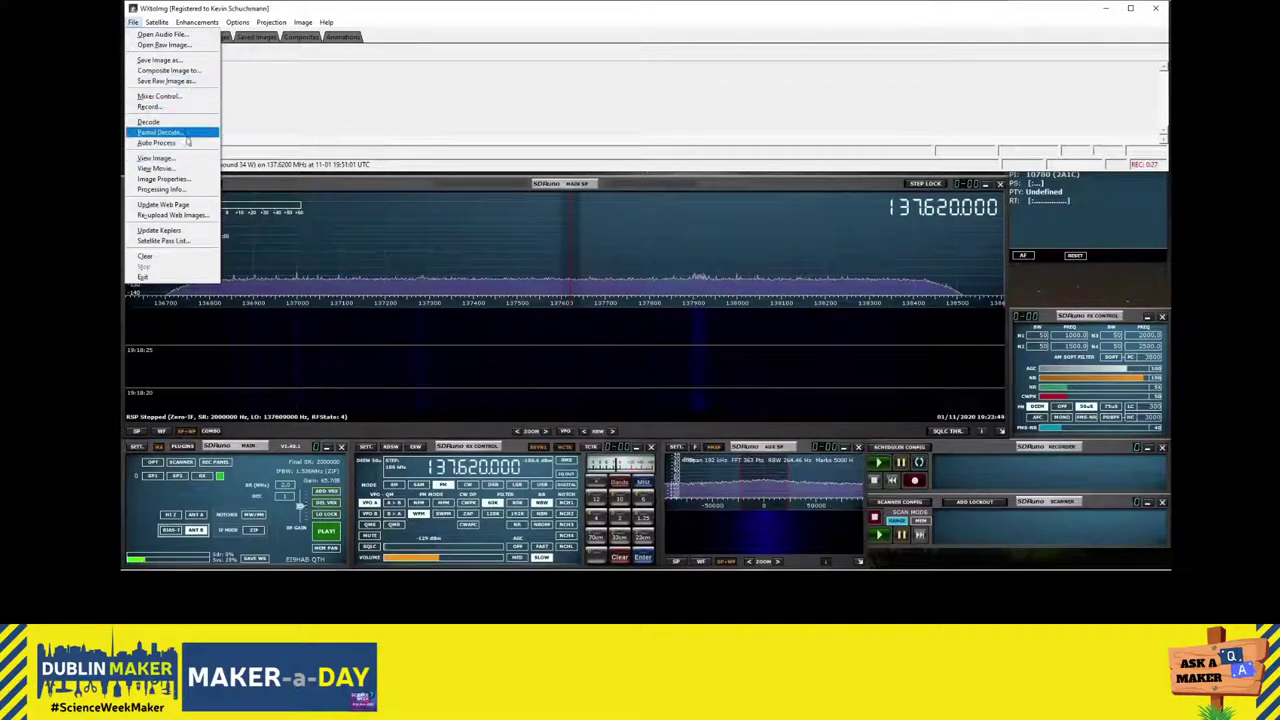
{"action": "left_click", "coordinate": [183, 110]}
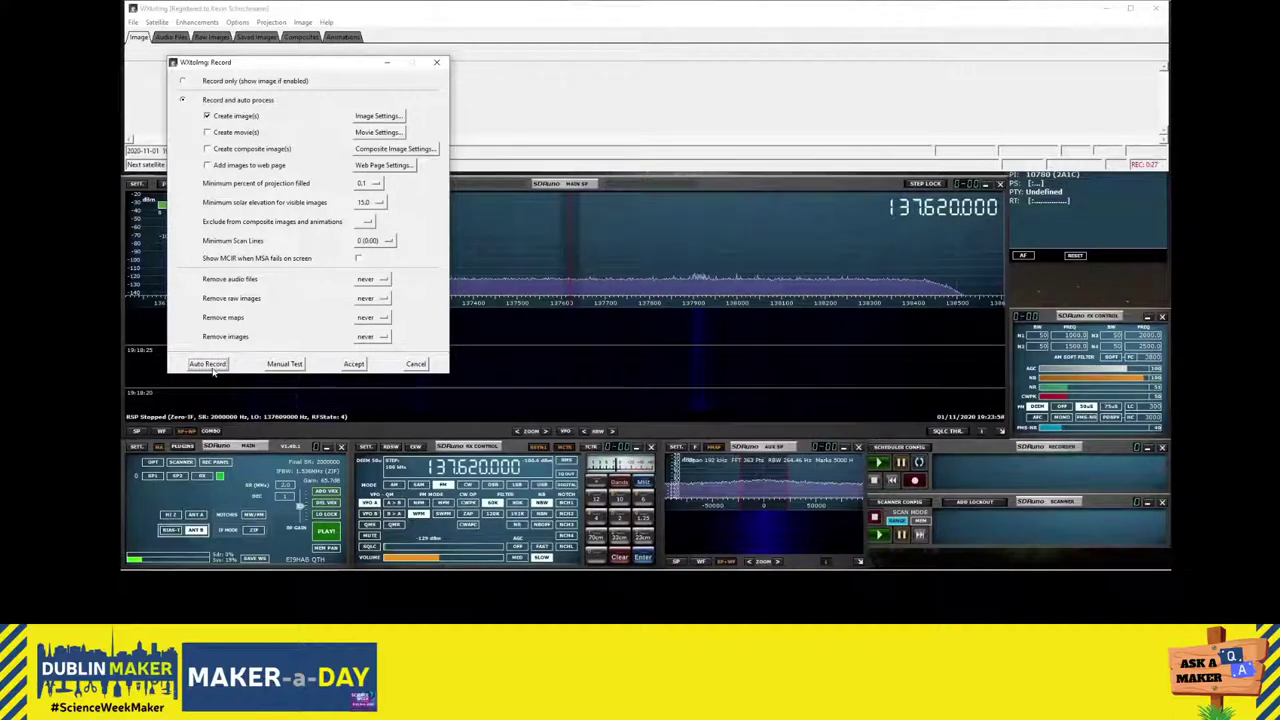
{"action": "left_click", "coordinate": [208, 364]}
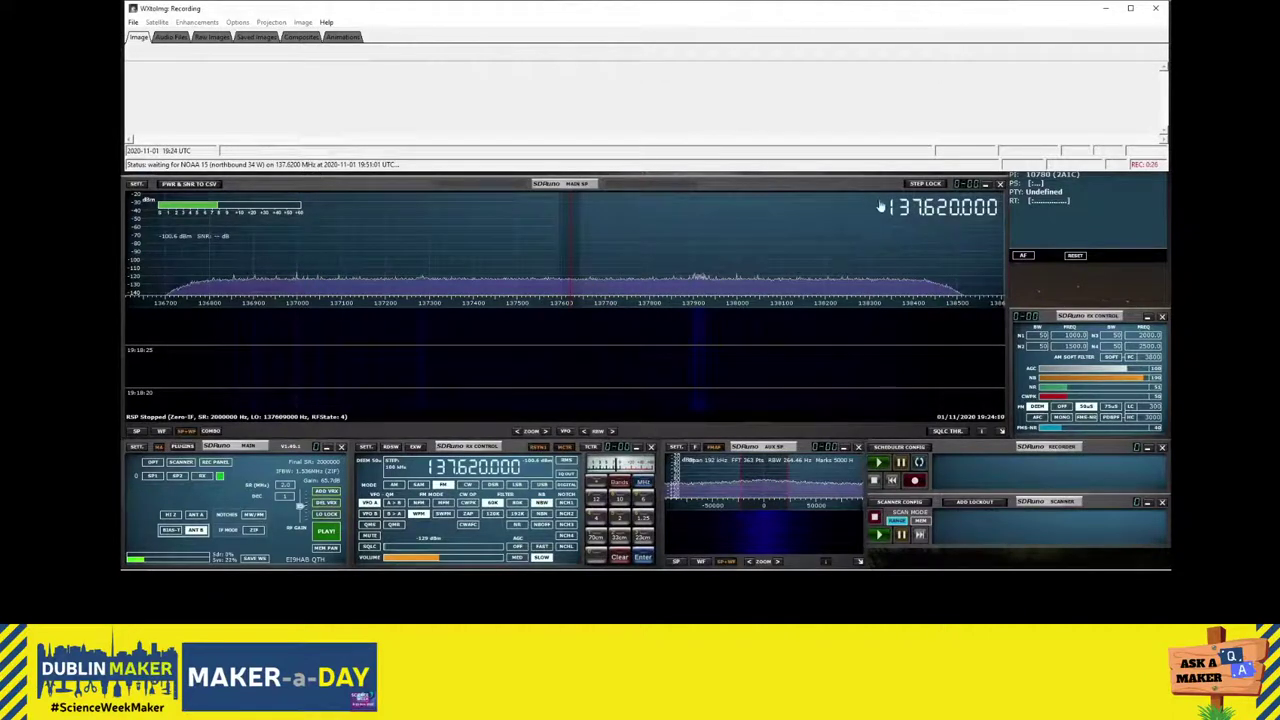
- In SDRuno, try adjusting individual digits of the tuned frequency and return it to 137.620.000 MHz
{"action": "scroll", "coordinate": [920, 213], "scroll_direction": "down", "scroll_amount": 1}
{"action": "scroll", "coordinate": [920, 213], "scroll_direction": "up", "scroll_amount": 1}
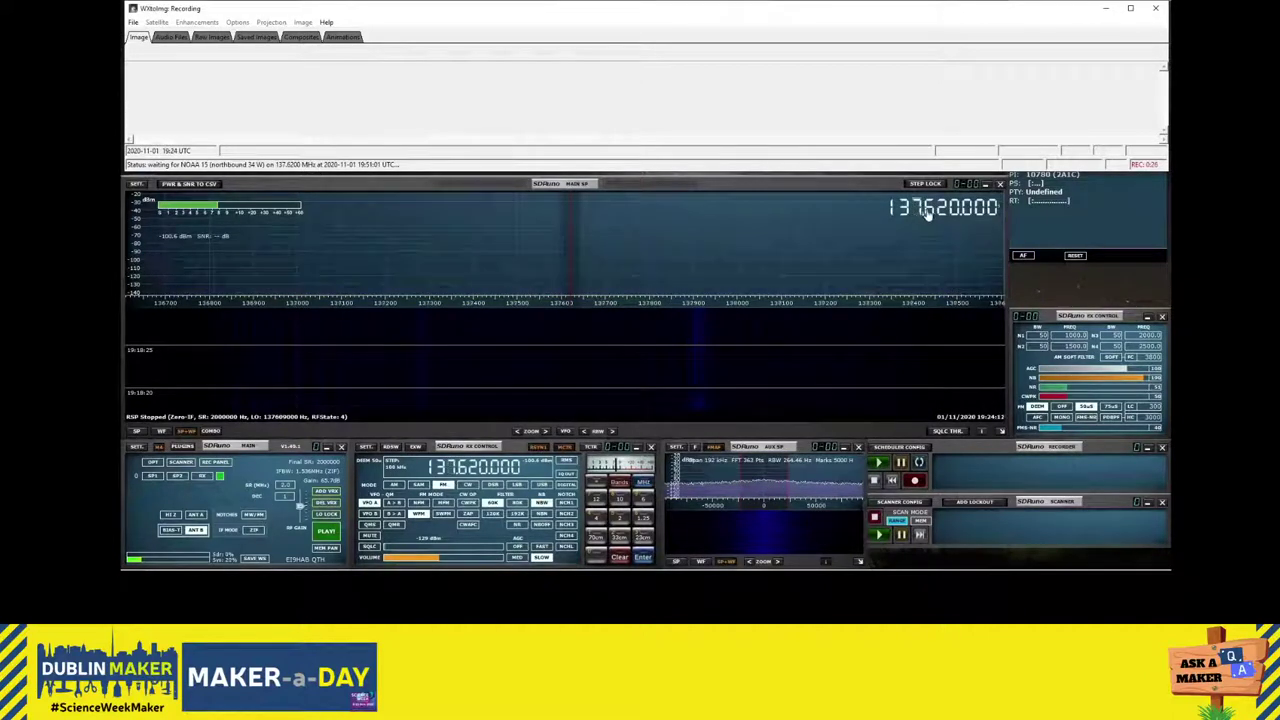
{"action": "scroll", "coordinate": [926, 216], "scroll_direction": "up", "scroll_amount": 1}
{"action": "scroll", "coordinate": [924, 217], "scroll_direction": "up", "scroll_amount": 3}
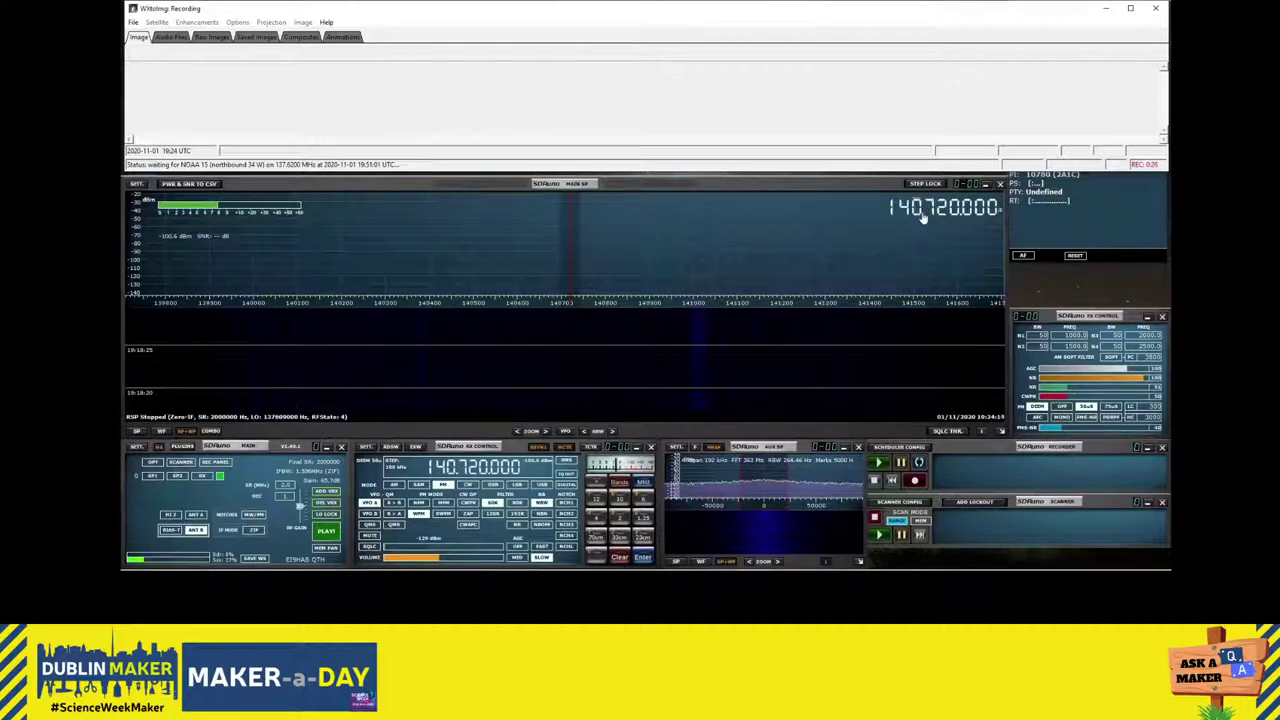
{"action": "scroll", "coordinate": [924, 217], "scroll_direction": "down", "scroll_amount": 1}
{"action": "scroll", "coordinate": [950, 214], "scroll_direction": "down", "scroll_amount": 3}
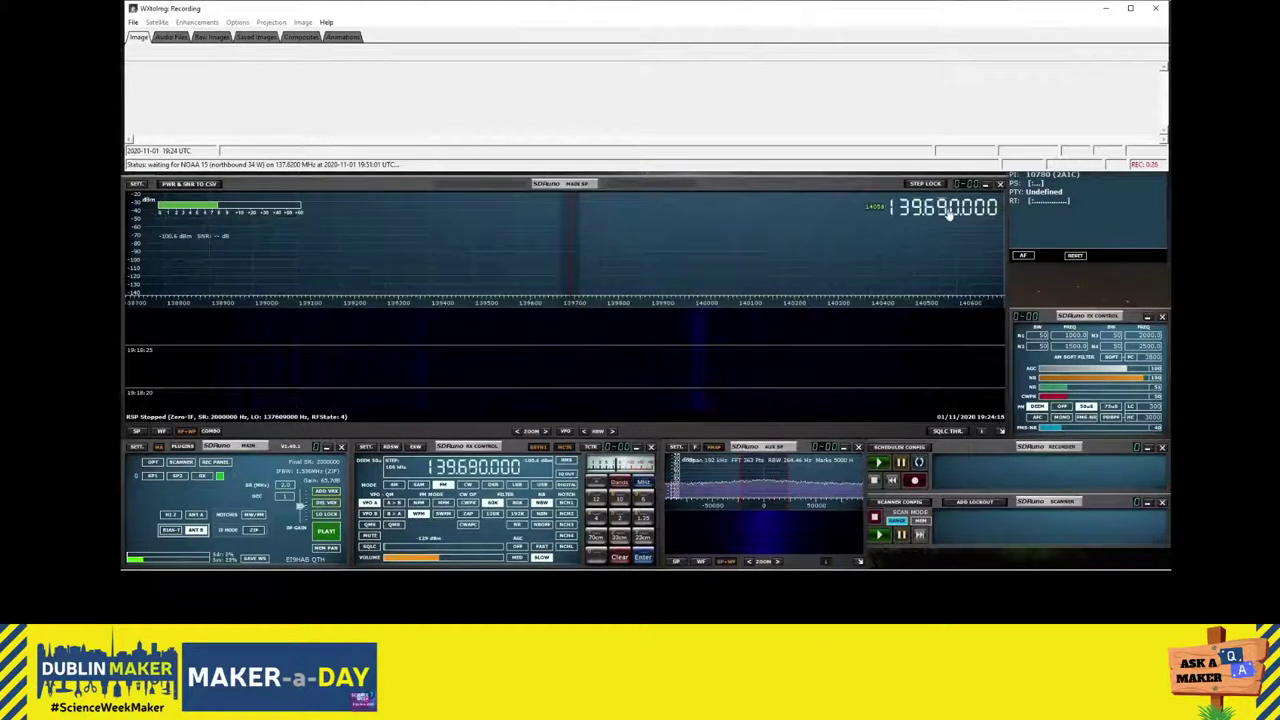
{"action": "scroll", "coordinate": [950, 214], "scroll_direction": "up", "scroll_amount": 3}
{"action": "scroll", "coordinate": [950, 214], "scroll_direction": "down", "scroll_amount": 2}
{"action": "scroll", "coordinate": [950, 214], "scroll_direction": "up", "scroll_amount": 2}
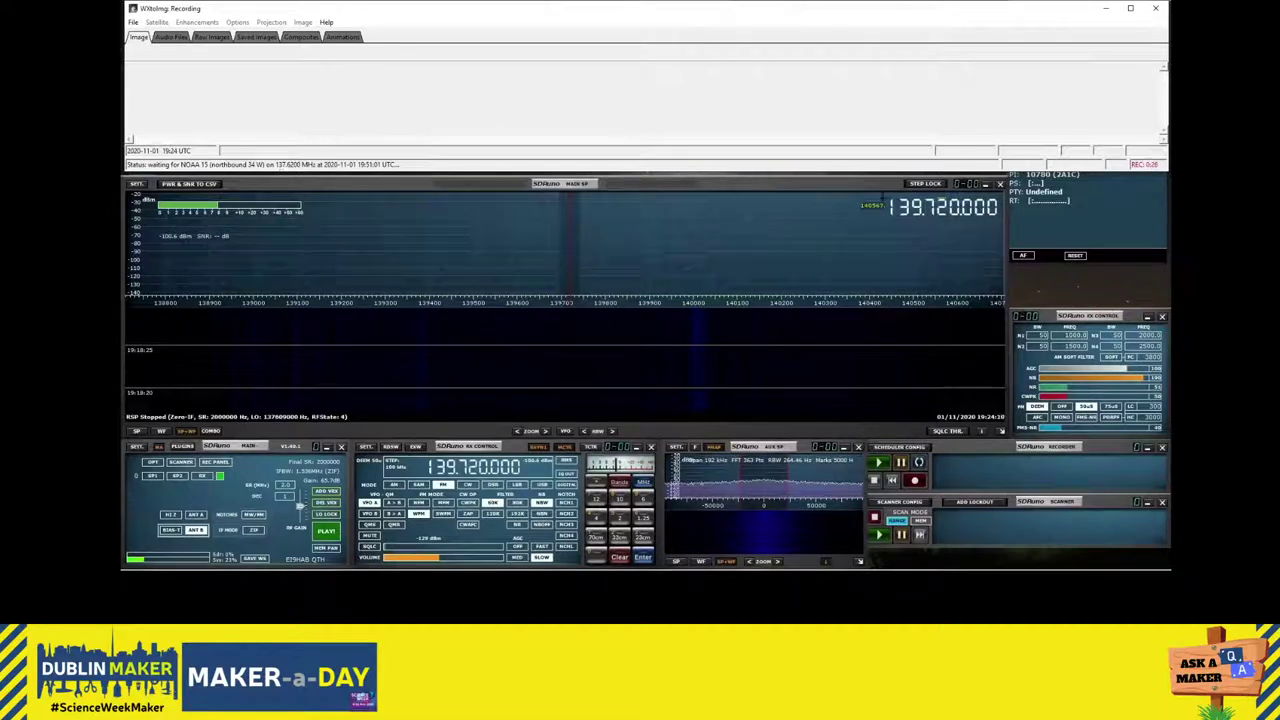
{"action": "scroll", "coordinate": [916, 214], "scroll_direction": "down", "scroll_amount": 2}
{"action": "scroll", "coordinate": [928, 213], "scroll_direction": "down", "scroll_amount": 1}
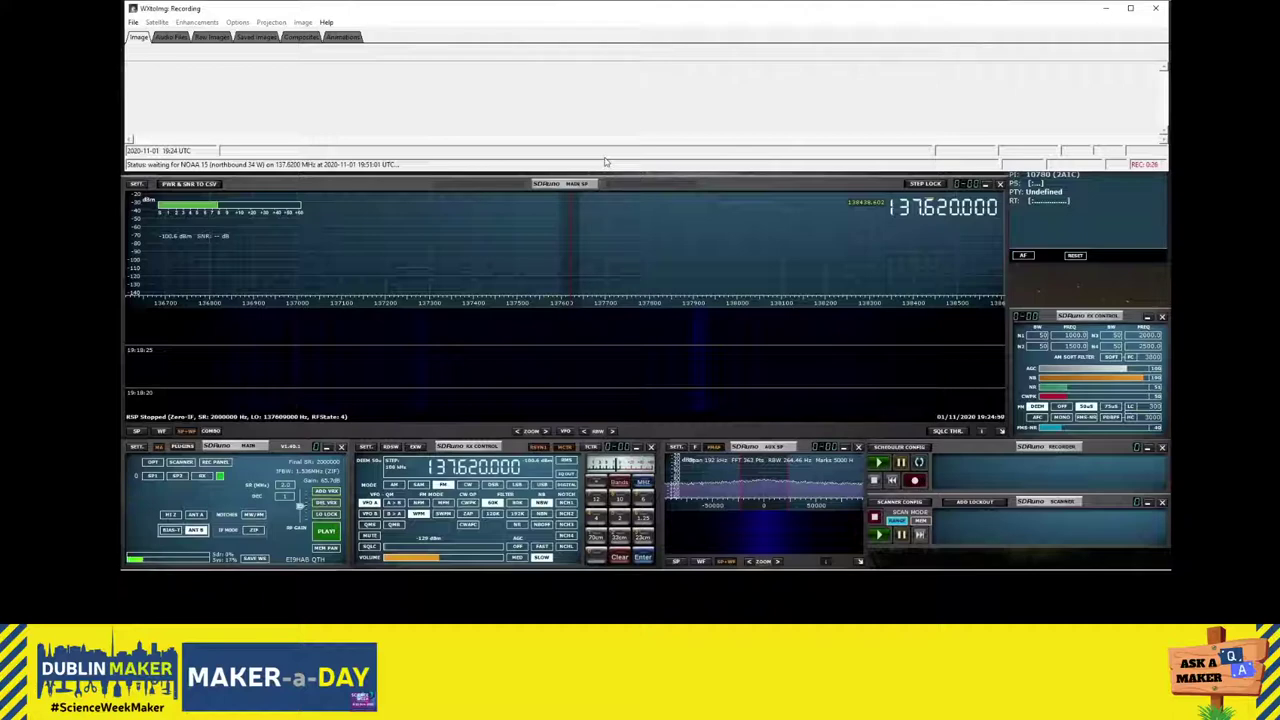
{"action": "left_click", "coordinate": [133, 21]}
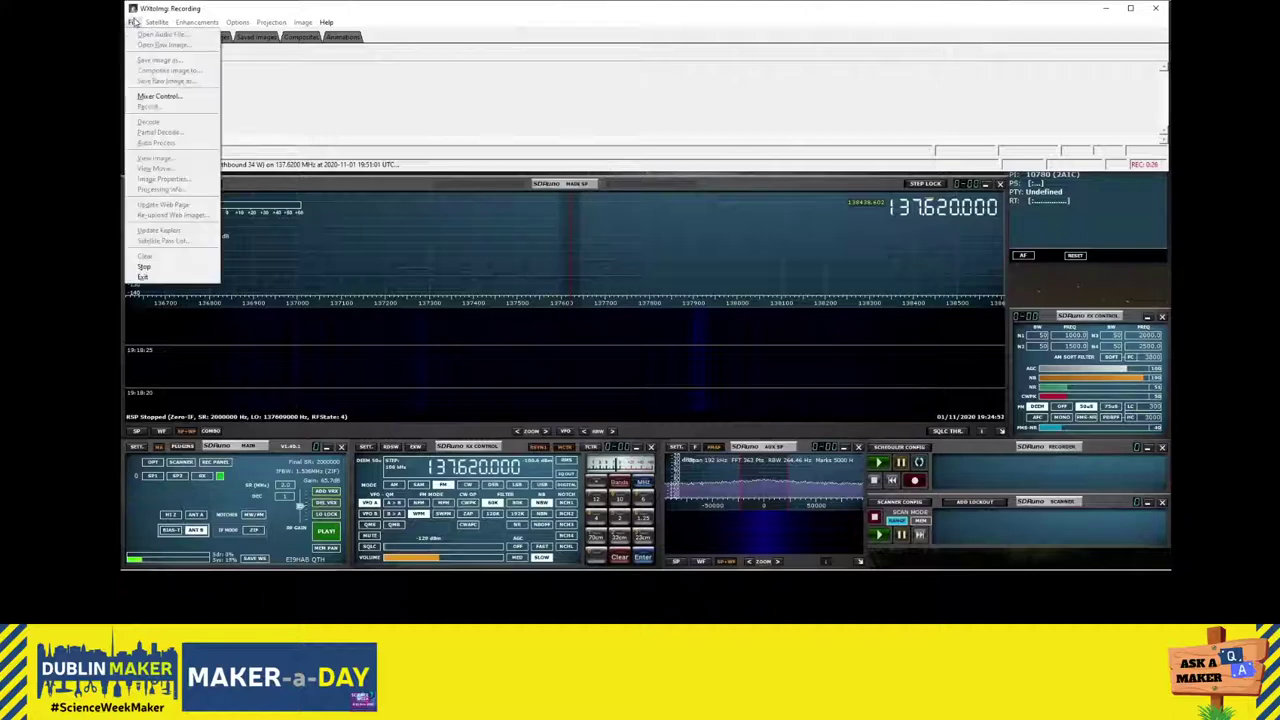
{"action": "left_click", "coordinate": [280, 40]}
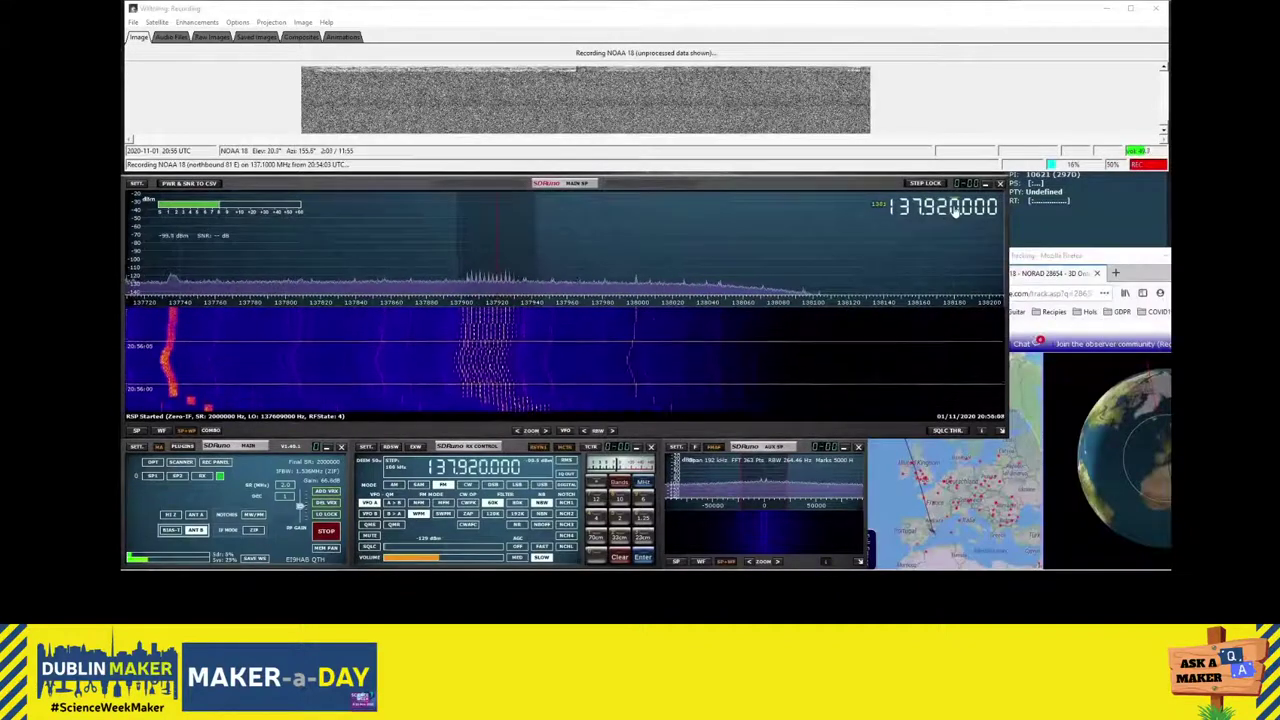
- Lower the tuned frequency in 1 kHz steps to 137.916.000 MHz during the NOAA 18 recording
{"action": "scroll", "coordinate": [955, 218], "scroll_direction": "down", "scroll_amount": 1}
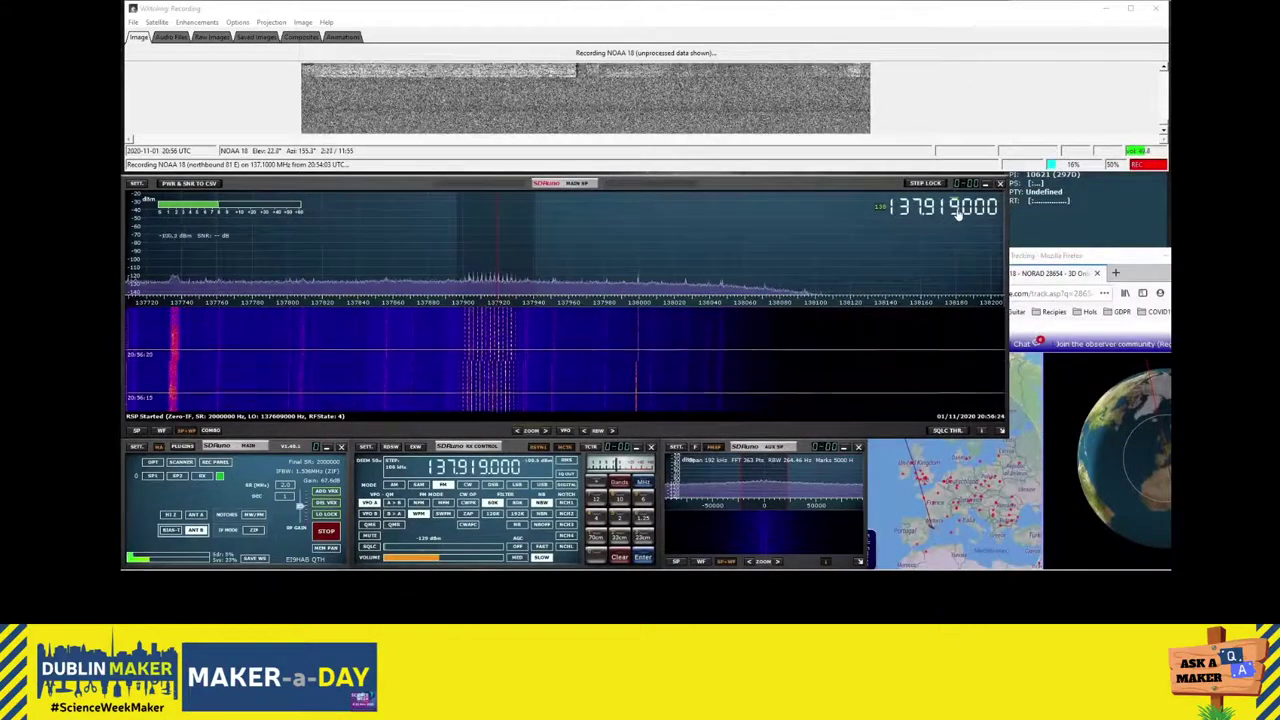
{"action": "scroll", "coordinate": [958, 216], "scroll_direction": "down", "scroll_amount": 1}
{"action": "scroll", "coordinate": [958, 216], "scroll_direction": "down", "scroll_amount": 1}
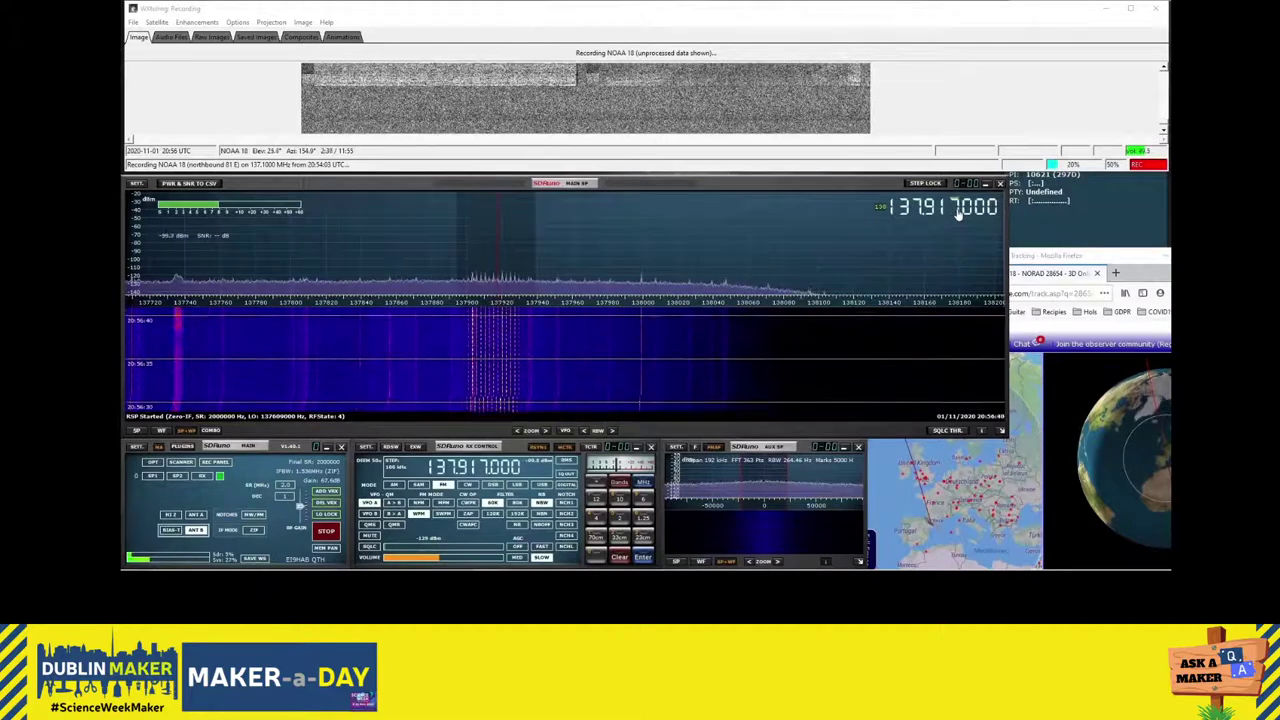
{"action": "scroll", "coordinate": [958, 216], "scroll_direction": "down", "scroll_amount": 1}
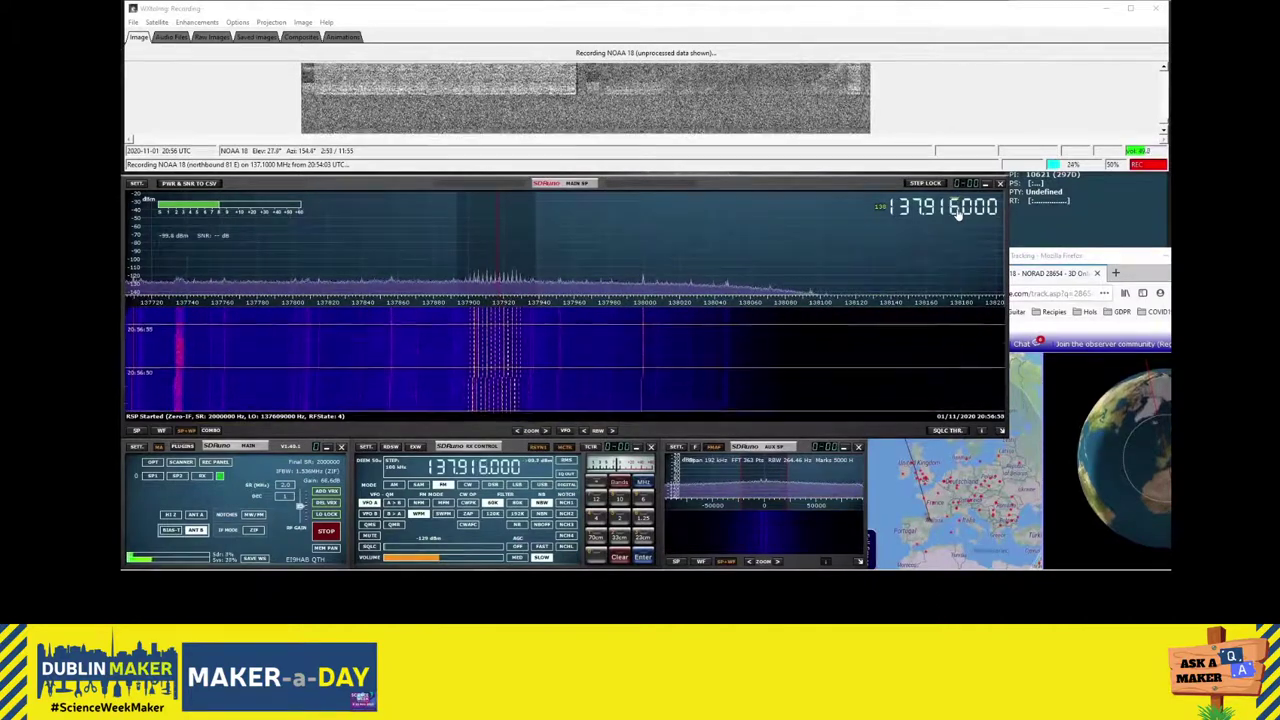
- Bring the SatFlare NOAA 18 tracking window to the front and lower the SDRuno frequency to 137.915.000 MHz
{"action": "left_click", "coordinate": [1133, 257]}
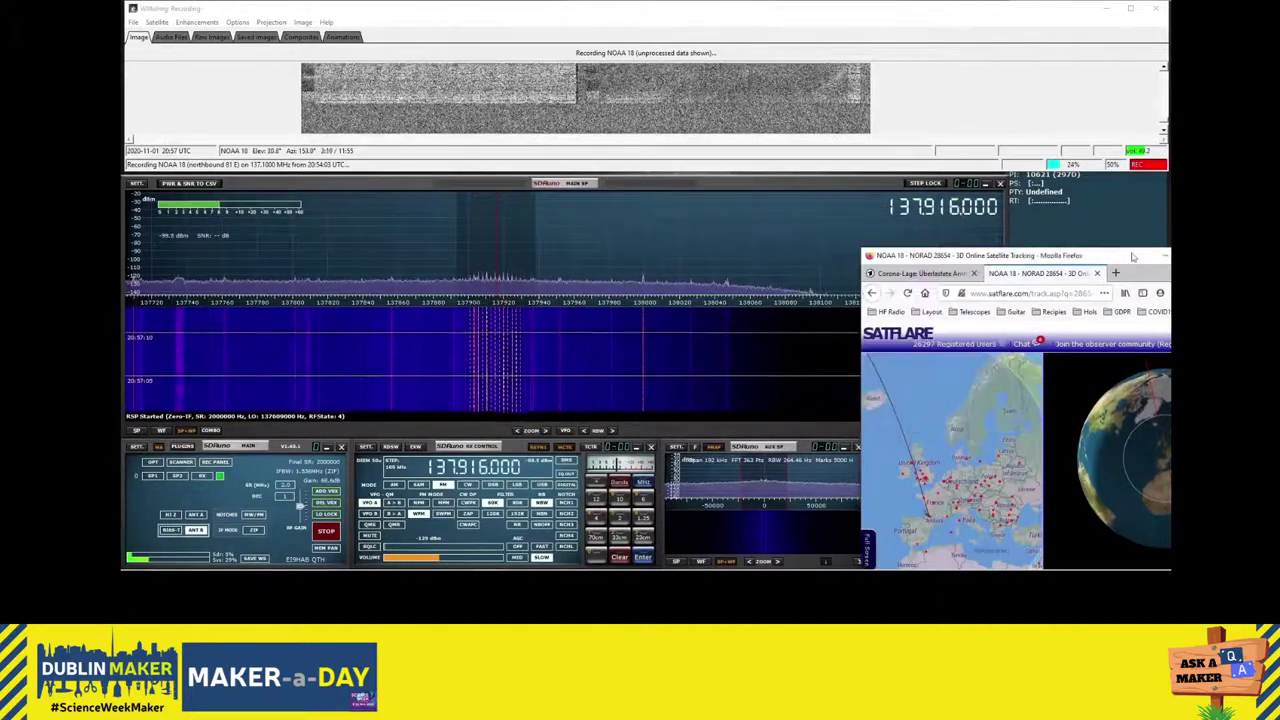
{"action": "left_click", "coordinate": [955, 212]}
{"action": "scroll", "coordinate": [953, 213], "scroll_direction": "down", "scroll_amount": 1}
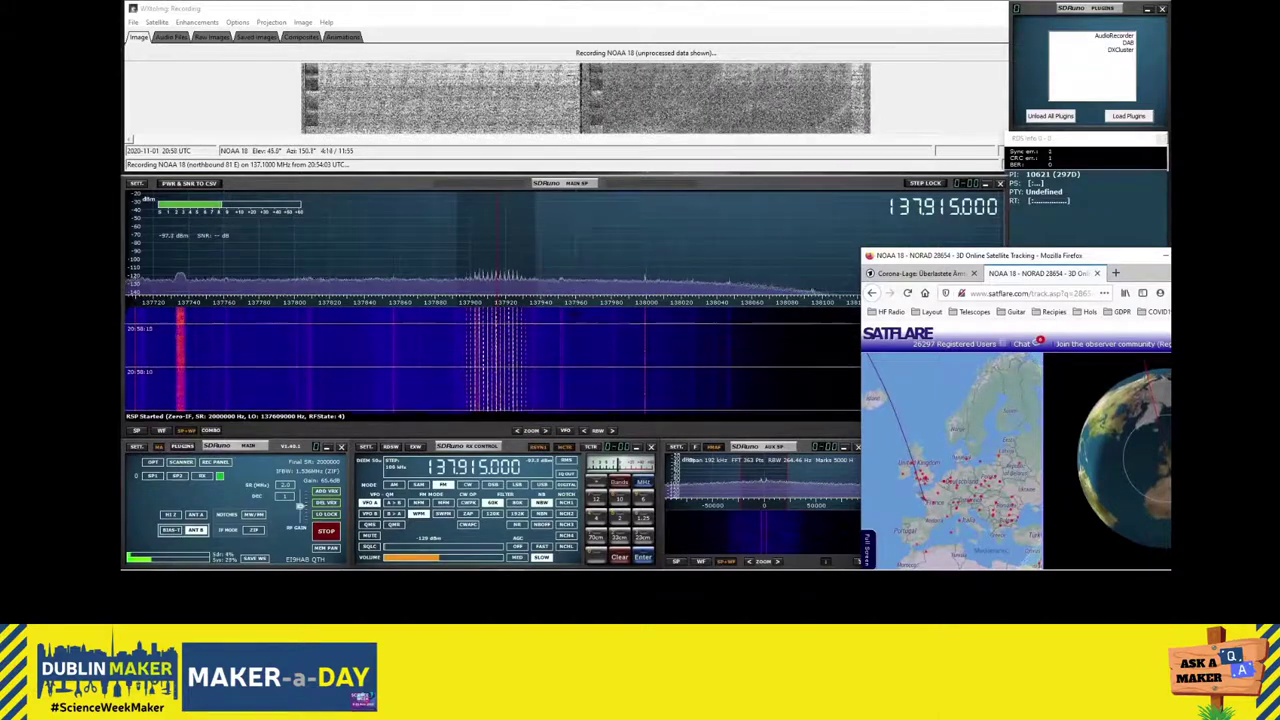
- Bring the WXtoImg recording window forward and gradually lower the SDRuno frequency in 100 Hz steps through 137.912.000 and 137.910.700 MHz during the NOAA 18 pass
{"action": "left_click", "coordinate": [957, 12]}
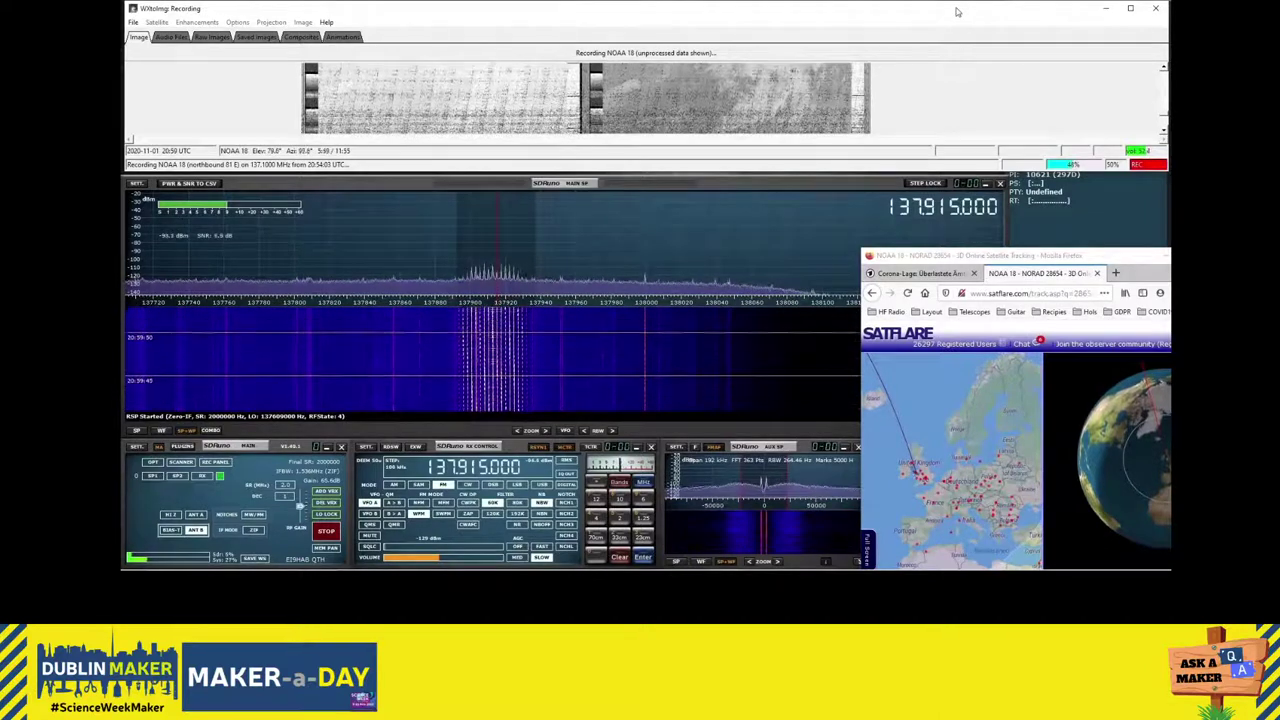
{"action": "scroll", "coordinate": [968, 210], "scroll_direction": "down", "scroll_amount": 2}
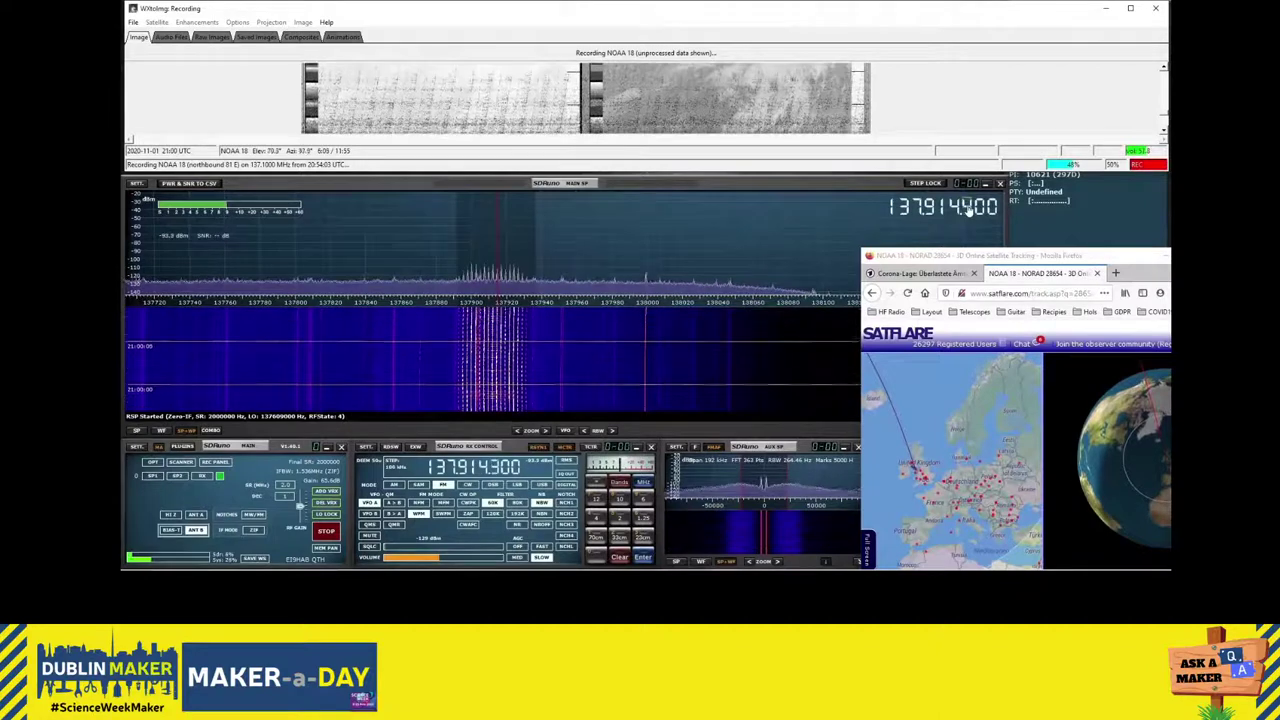
{"action": "scroll", "coordinate": [968, 208], "scroll_direction": "down", "scroll_amount": 20}
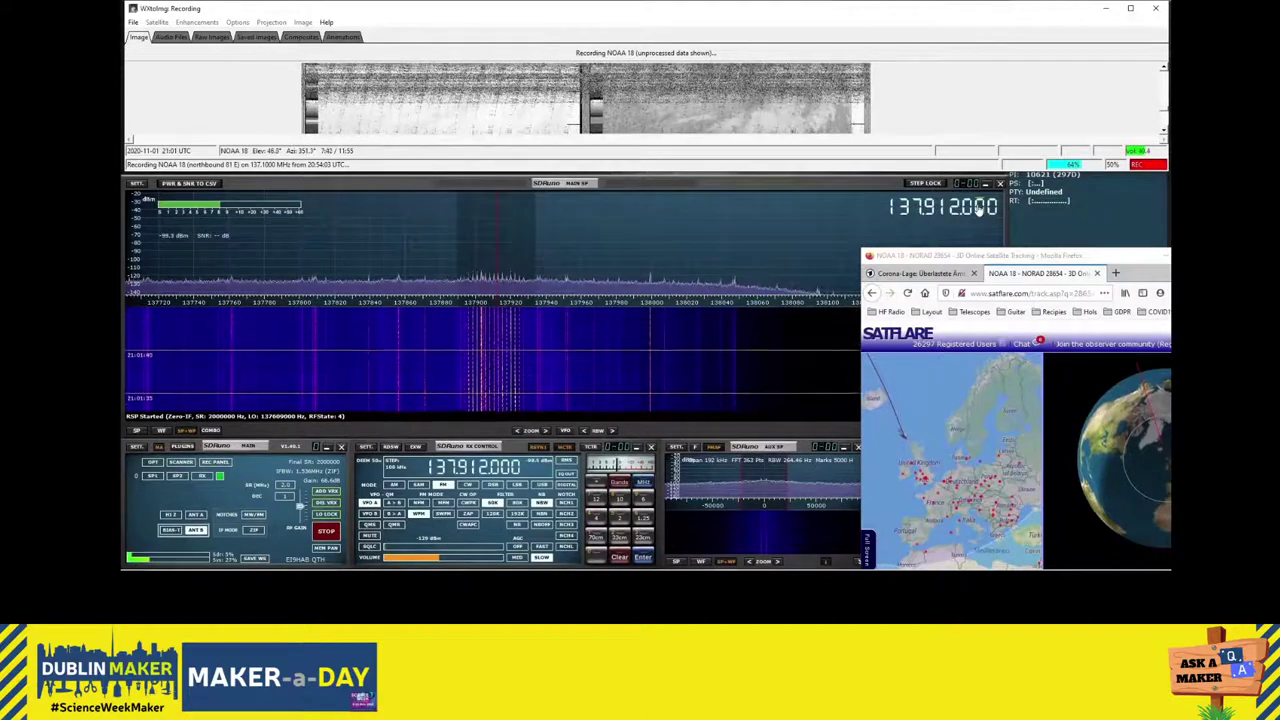
{"action": "scroll", "coordinate": [978, 207], "scroll_direction": "down", "scroll_amount": 13}
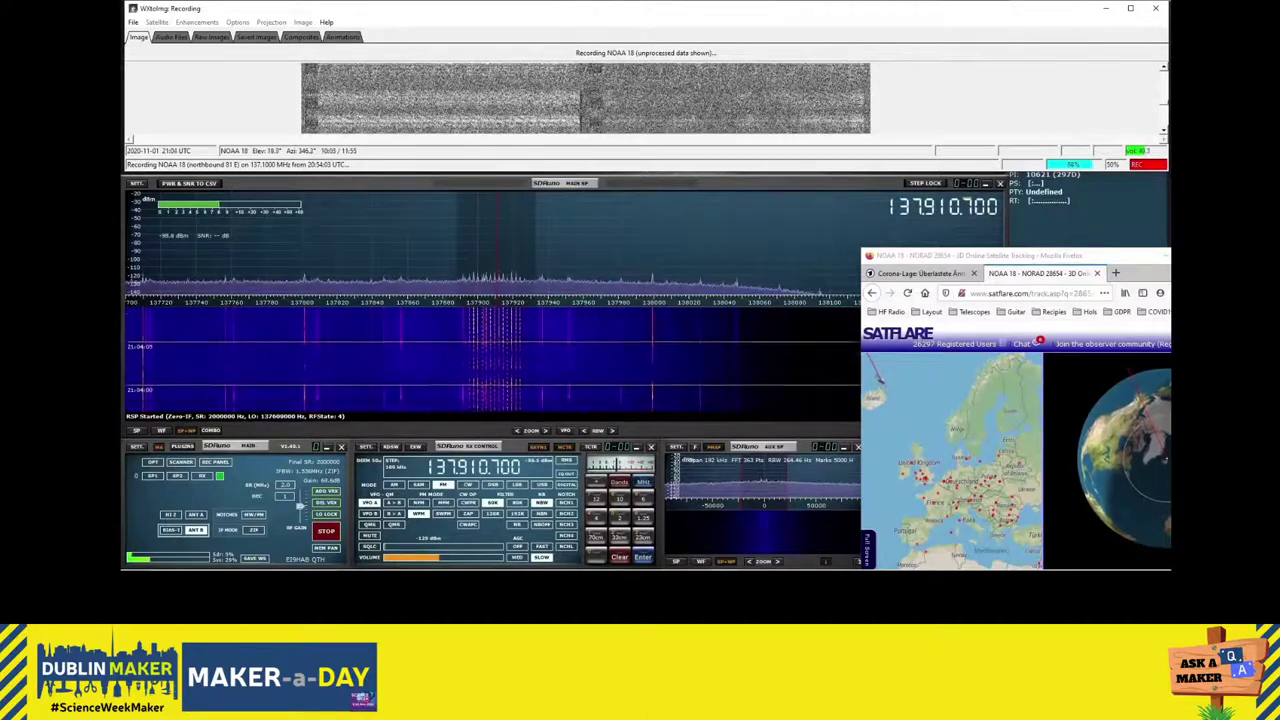
{"action": "scroll", "coordinate": [966, 207], "scroll_direction": "down", "scroll_amount": 19}
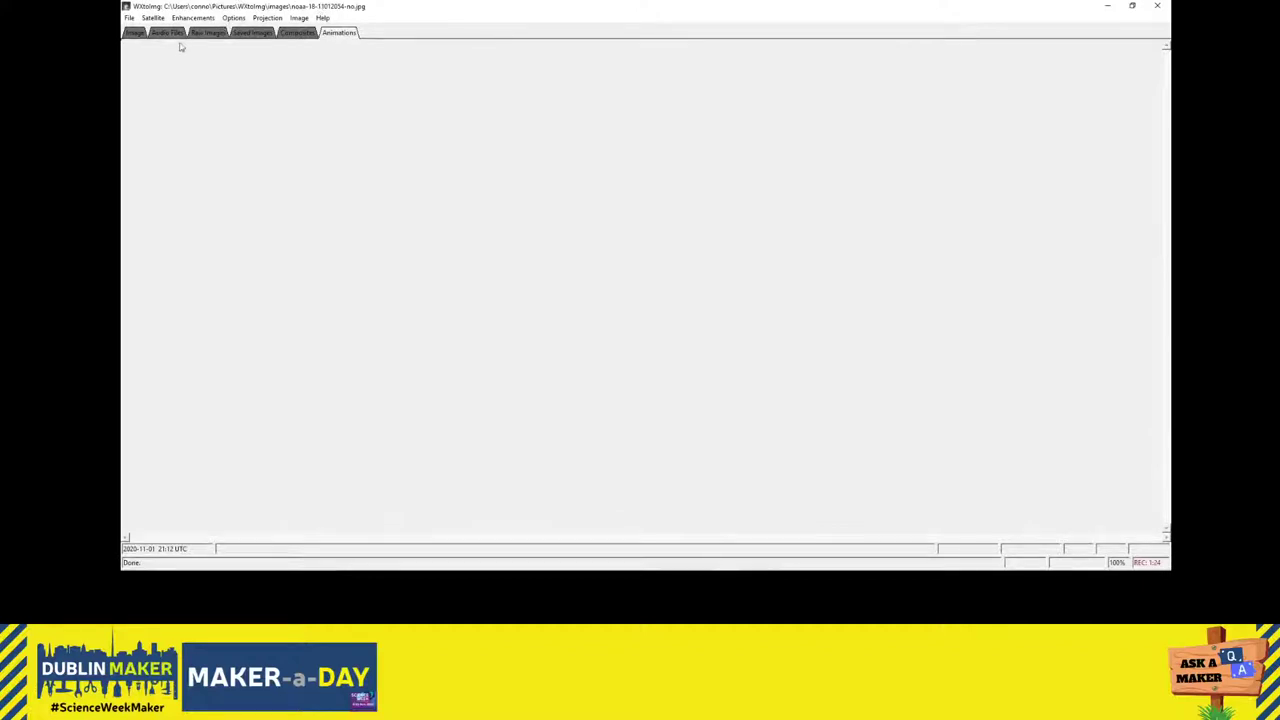
{"action": "left_click", "coordinate": [249, 35]}
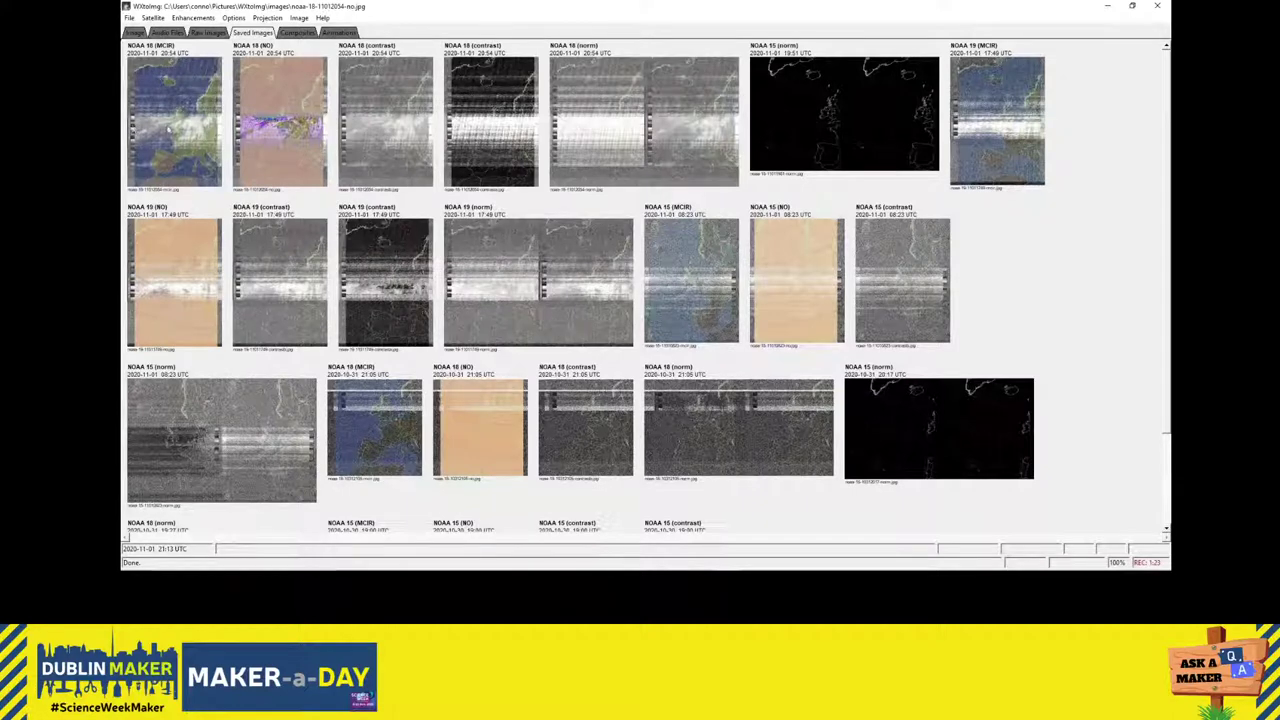
{"action": "double_click", "coordinate": [187, 133]}
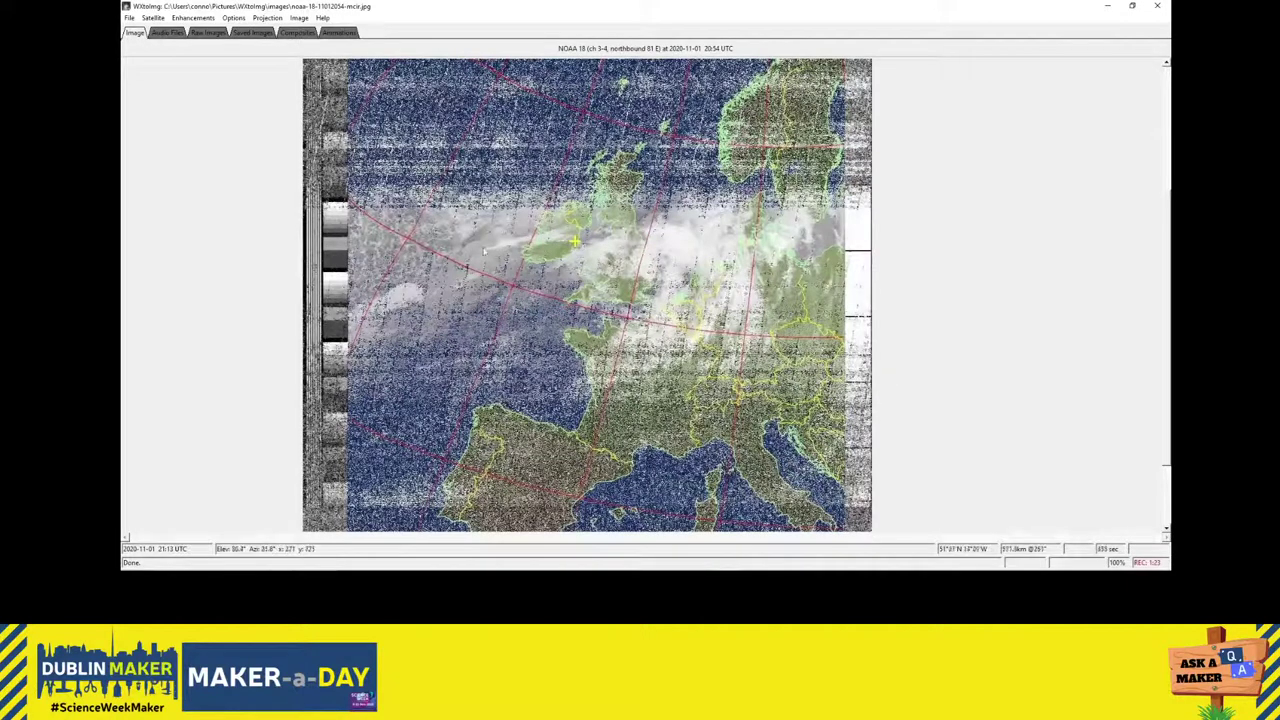
{"action": "left_click", "coordinate": [253, 32]}
{"action": "double_click", "coordinate": [290, 128]}
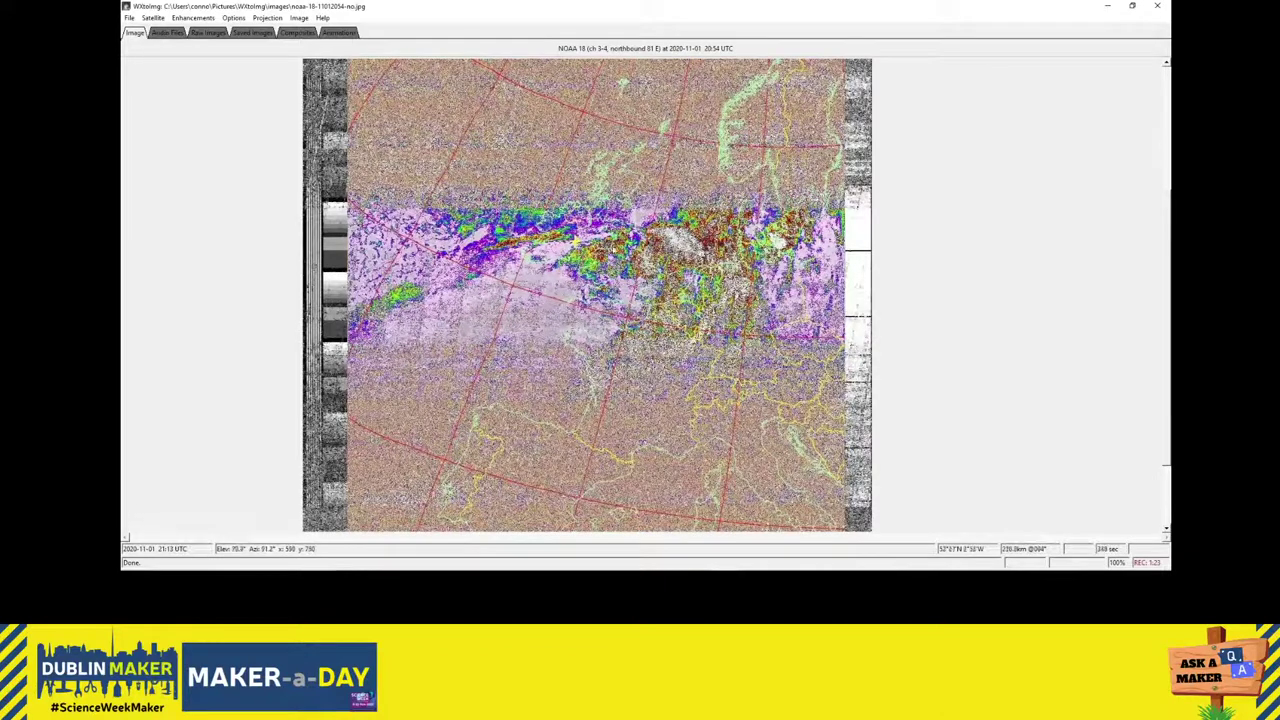
- View the two contrast images and the norm image saved from the 20:54 UTC NOAA 18 pass
{"action": "left_click", "coordinate": [257, 32]}
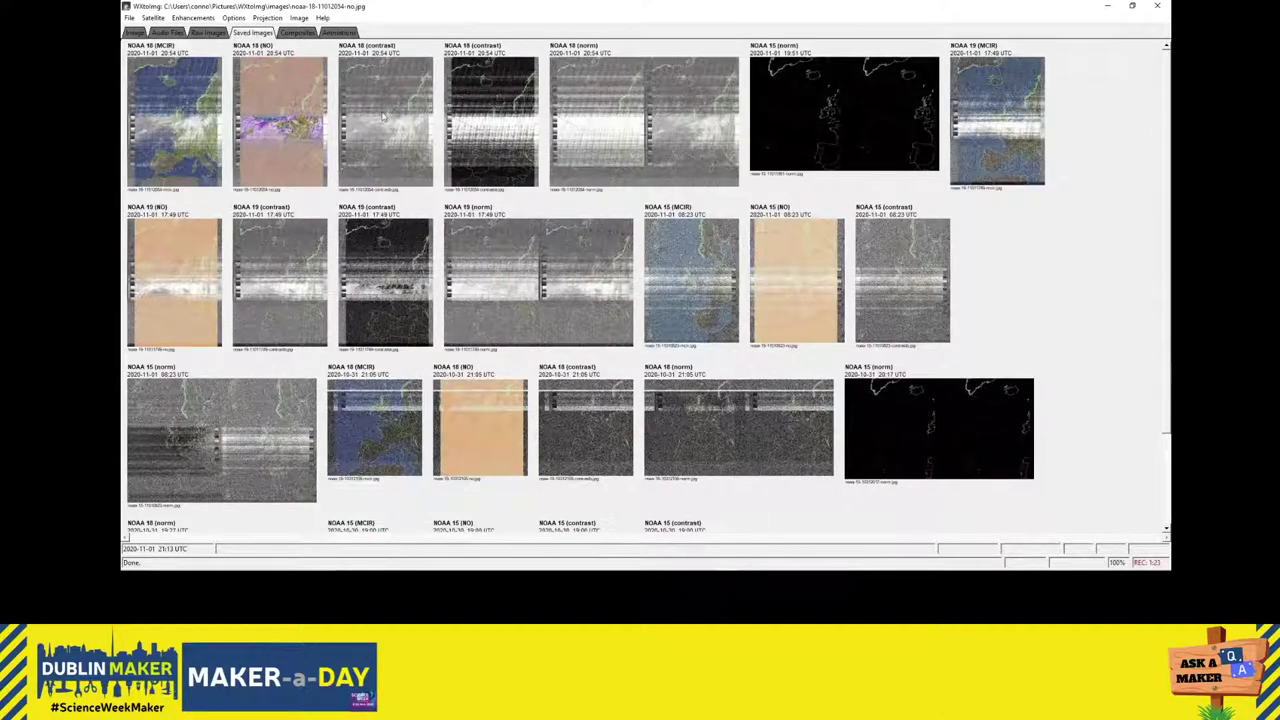
{"action": "double_click", "coordinate": [384, 133]}
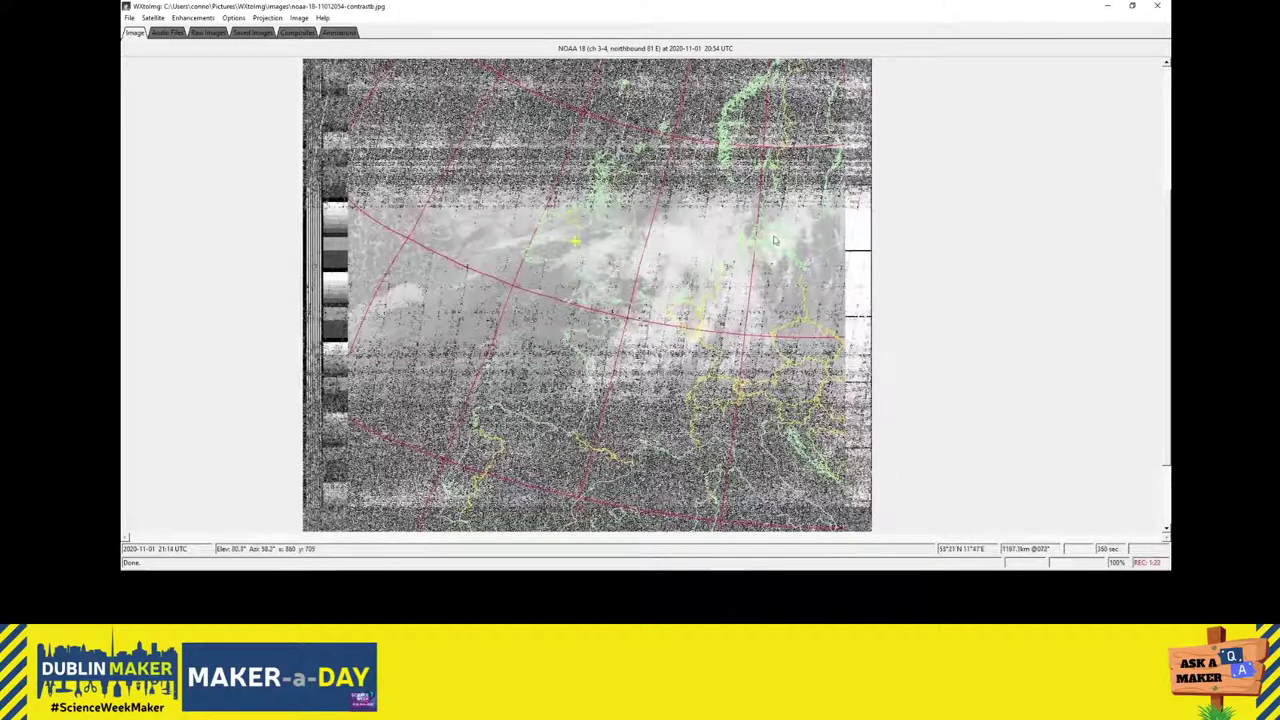
{"action": "left_click", "coordinate": [264, 35]}
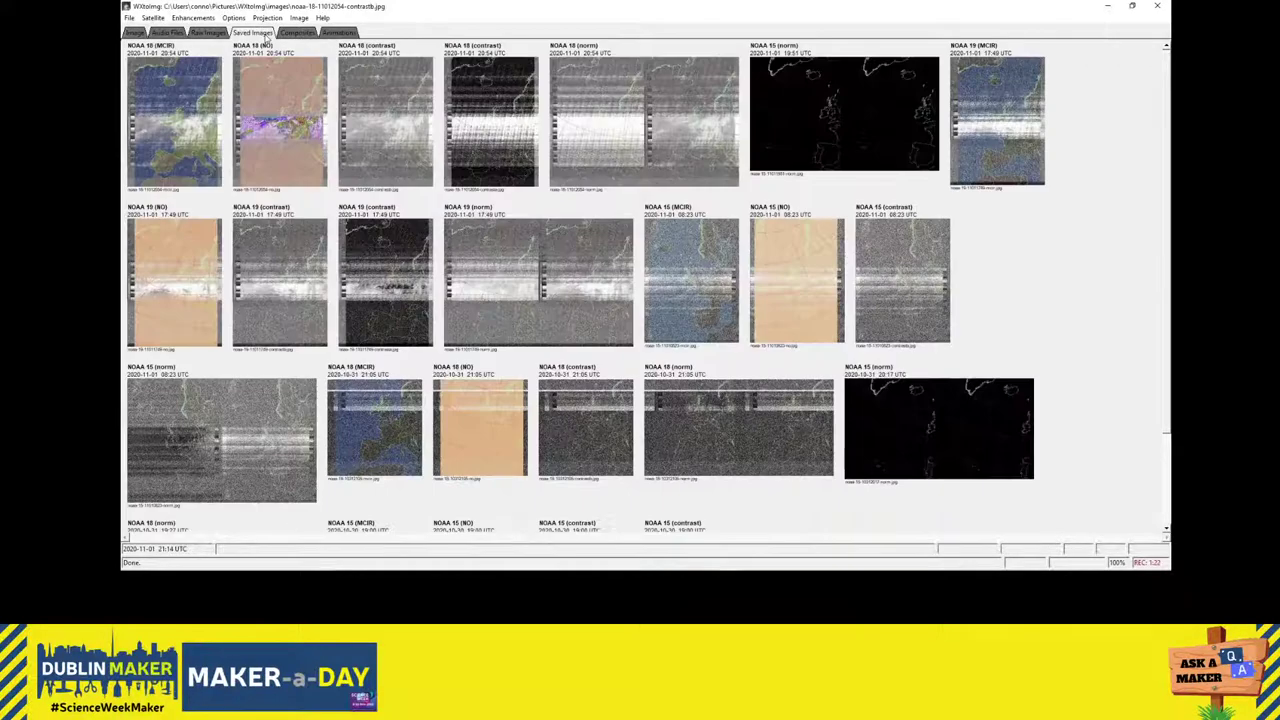
{"action": "double_click", "coordinate": [500, 133]}
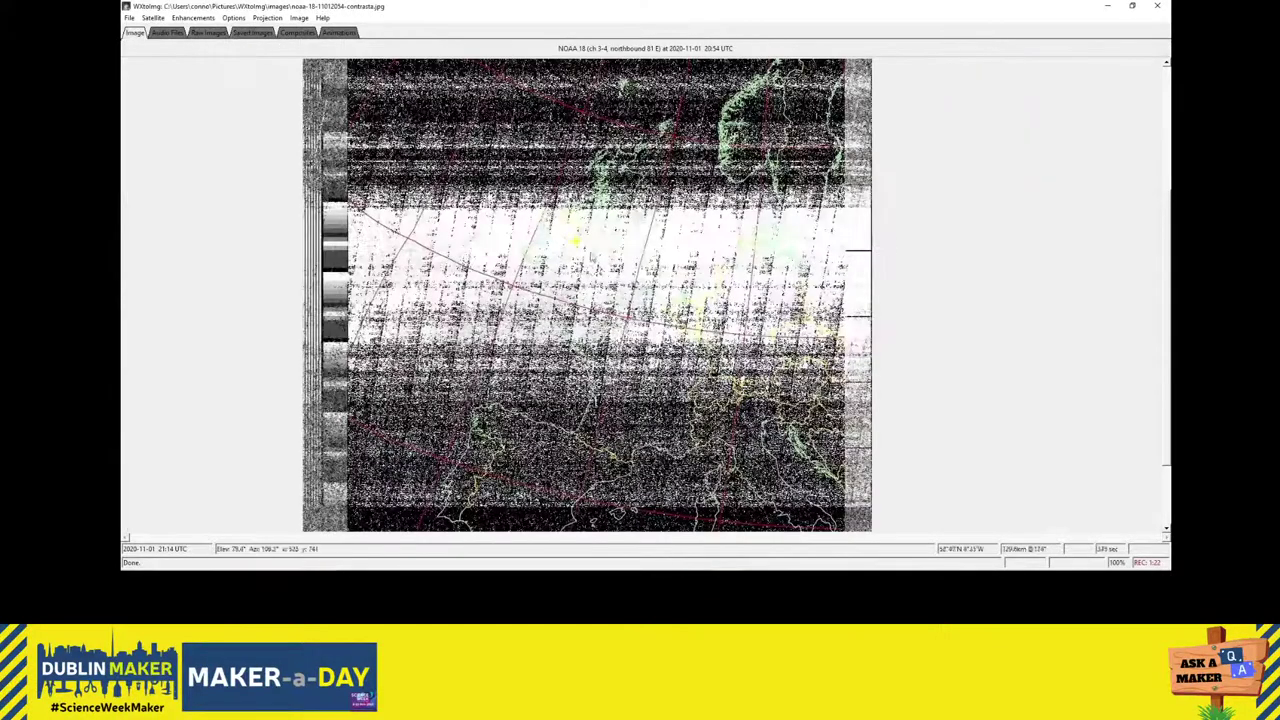
{"action": "left_click", "coordinate": [254, 34]}
{"action": "double_click", "coordinate": [640, 140]}
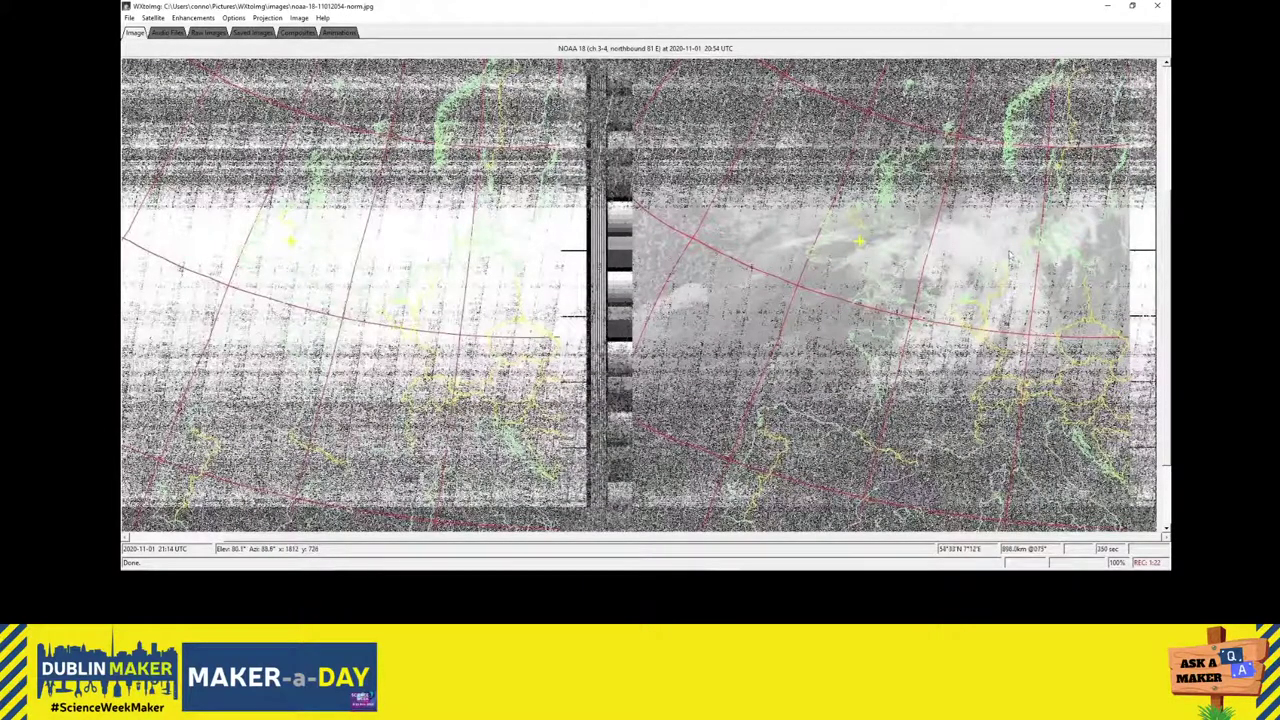
- Look through the recorded audio files and the composites, and return to the audio file list
{"action": "left_click", "coordinate": [167, 32]}
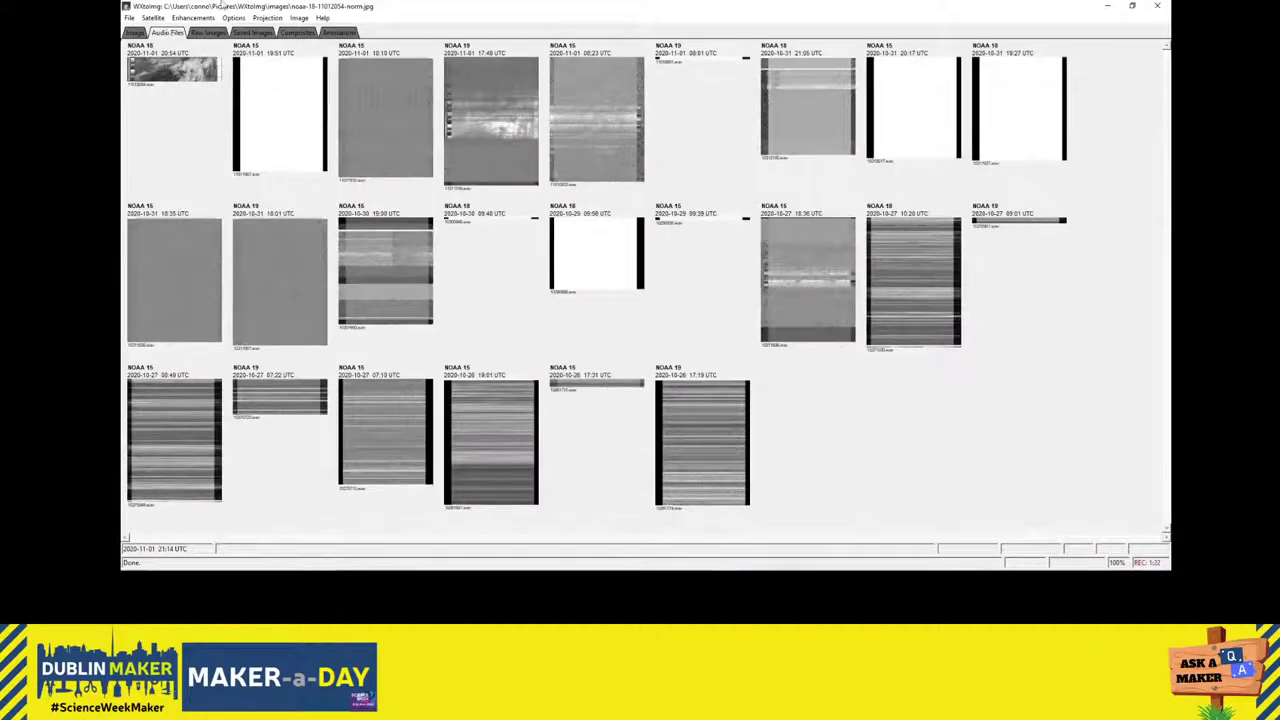
{"action": "left_click", "coordinate": [298, 34]}
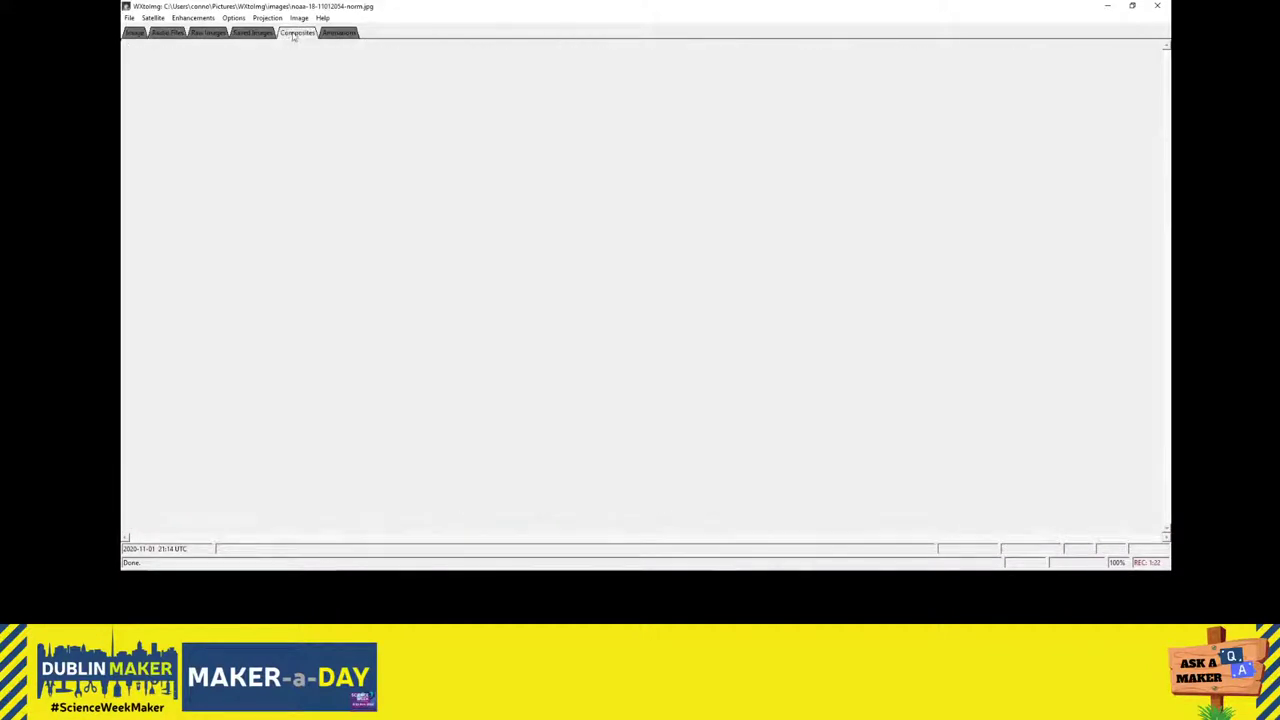
{"action": "left_click", "coordinate": [172, 32]}
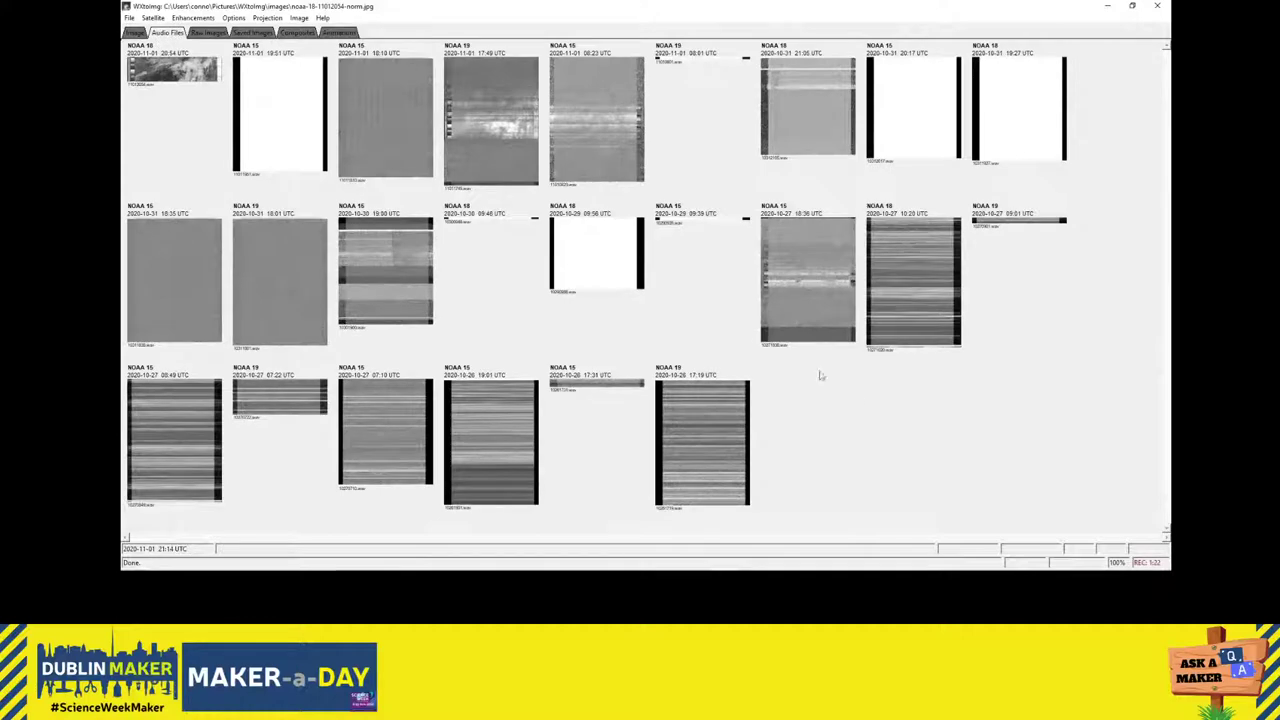